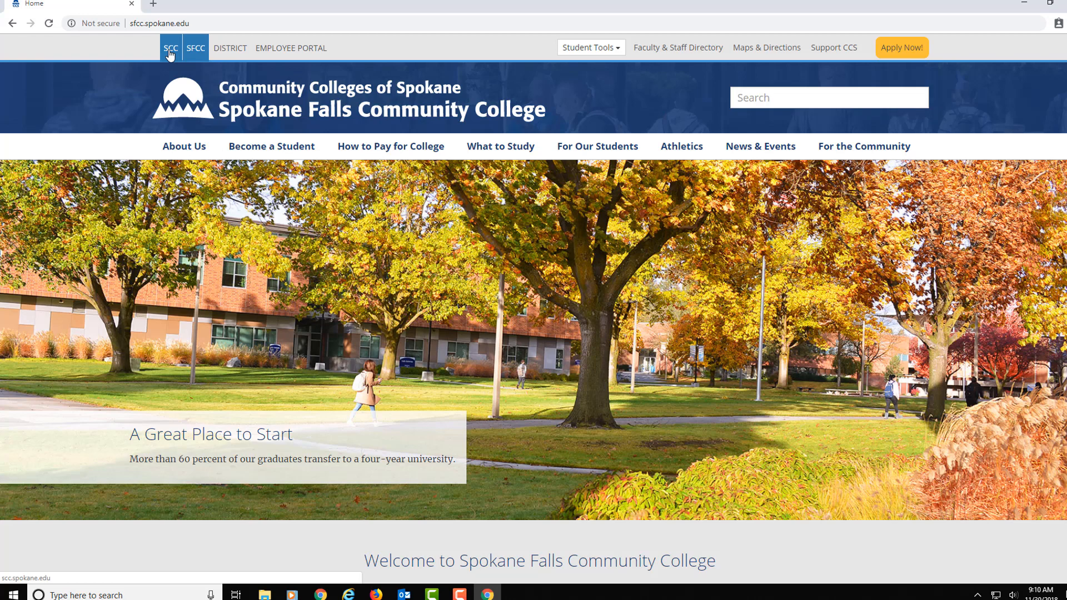
# Step: From the Spokane Community College site's Apply Now page, launch the state online admissions application
pyautogui.click(170, 52)
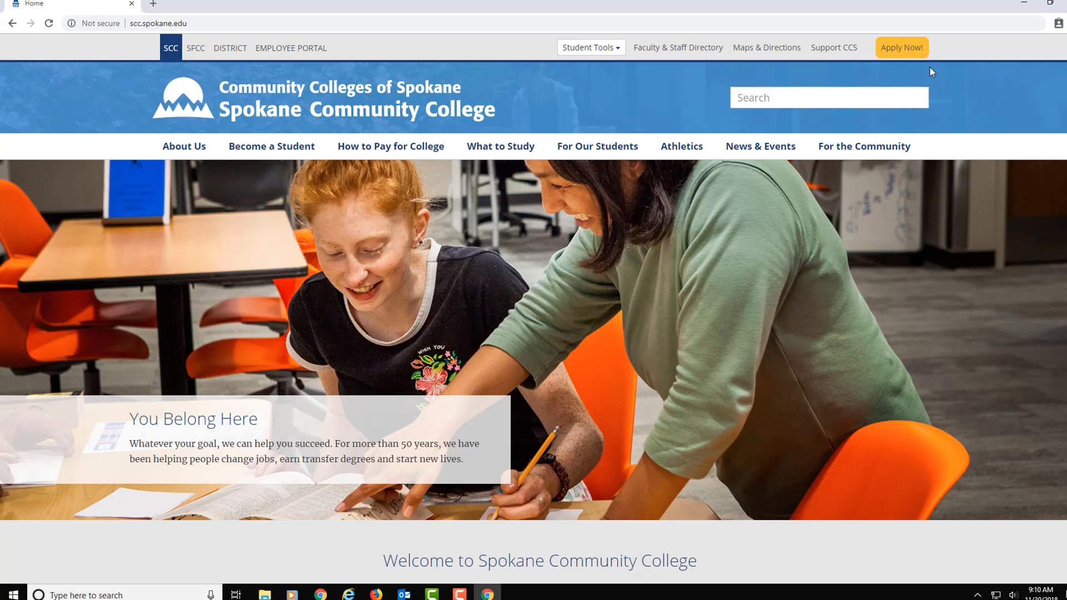
pyautogui.click(903, 51)
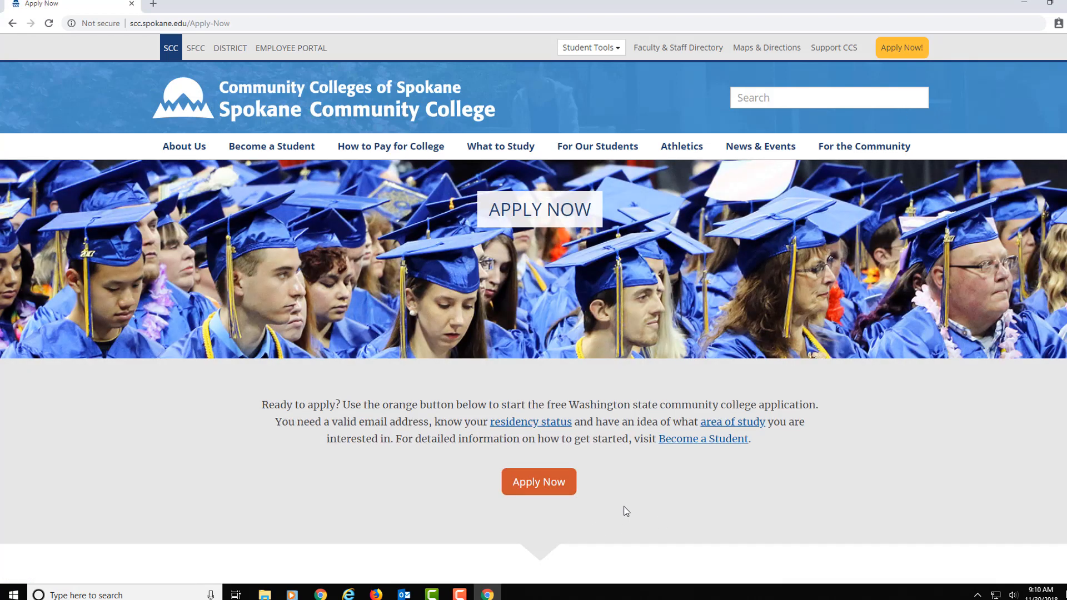
pyautogui.scroll(-2, 626, 511)
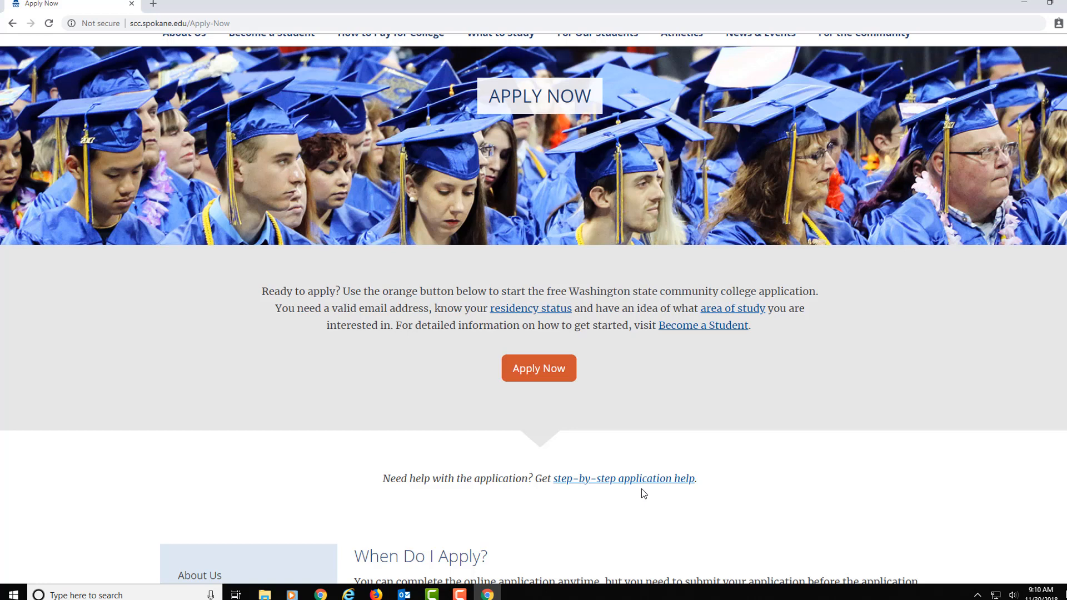
pyautogui.click(539, 378)
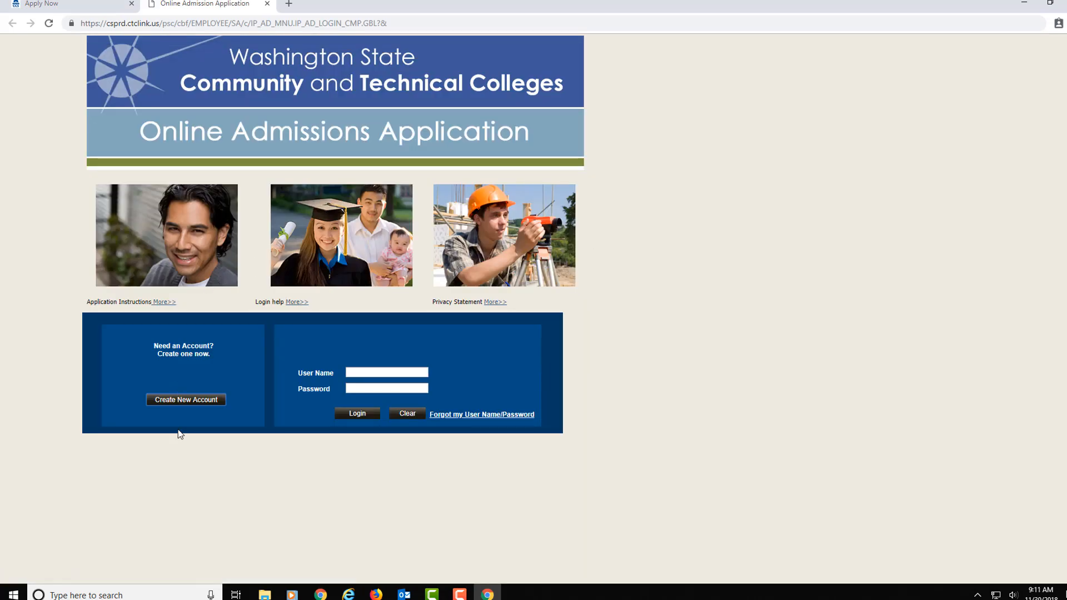
# Step: Start a new account from the Online Admissions Application login page
pyautogui.click(187, 401)
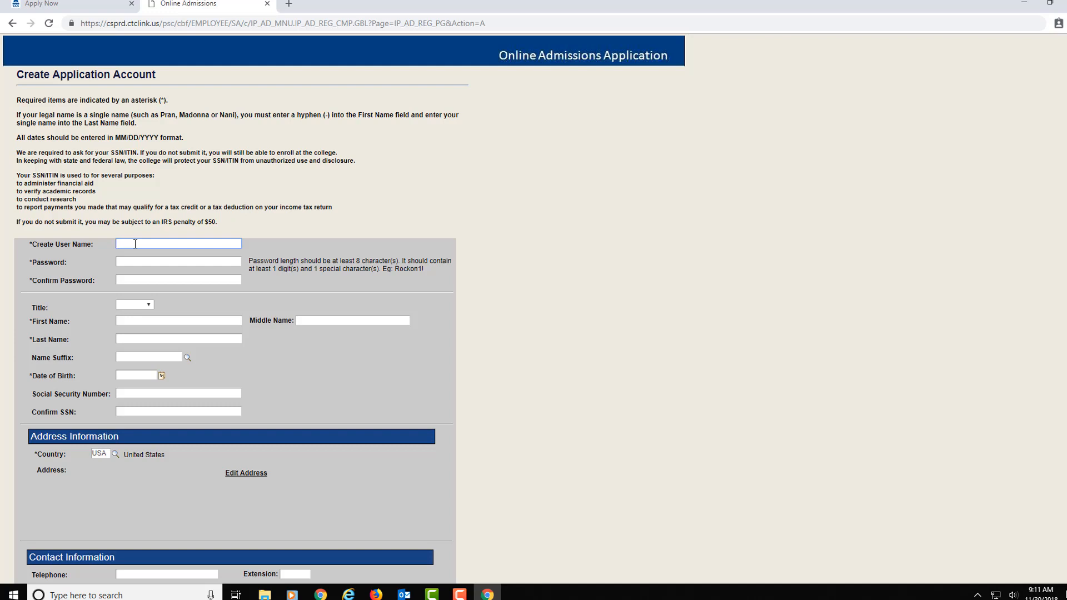
# Step: Enter the account user name, then the password and its confirmation
pyautogui.write('GoCommunity College')
pyautogui.press('BackSpace')
pyautogui.press('Tab')
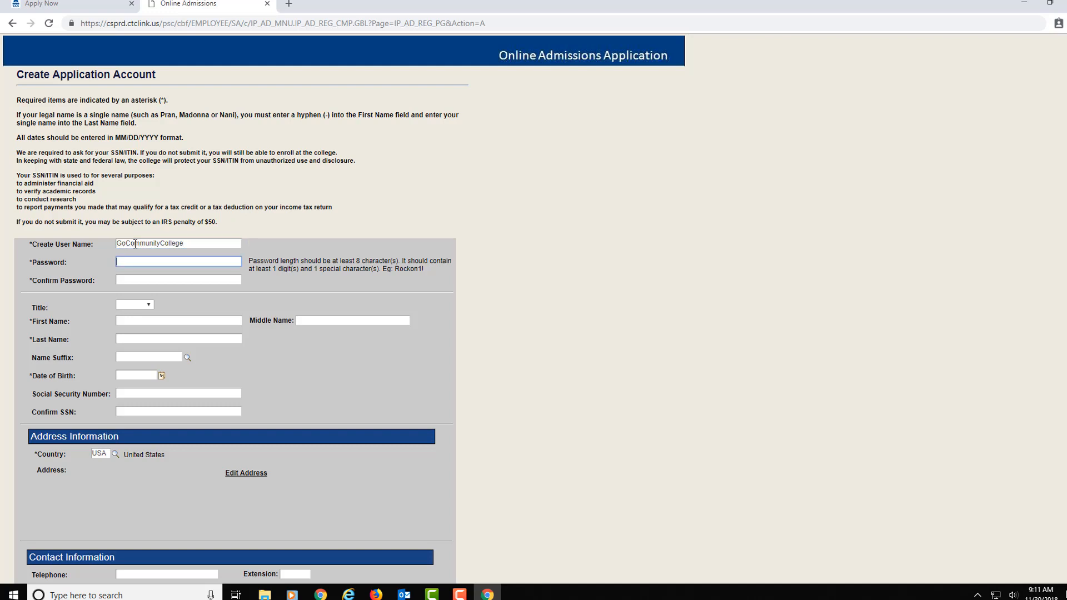
pyautogui.write('•••••••••••••')
pyautogui.press('Tab')
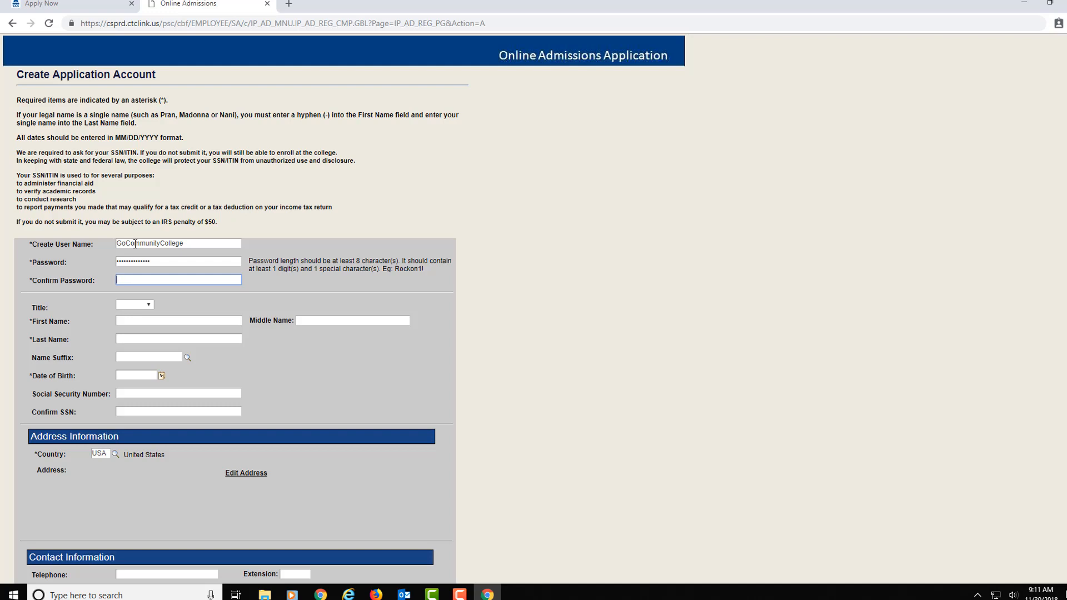
pyautogui.write('•••••••••••••')
# Step: Fill in the applicant's first and last names, skipping the title field
pyautogui.press('Tab')
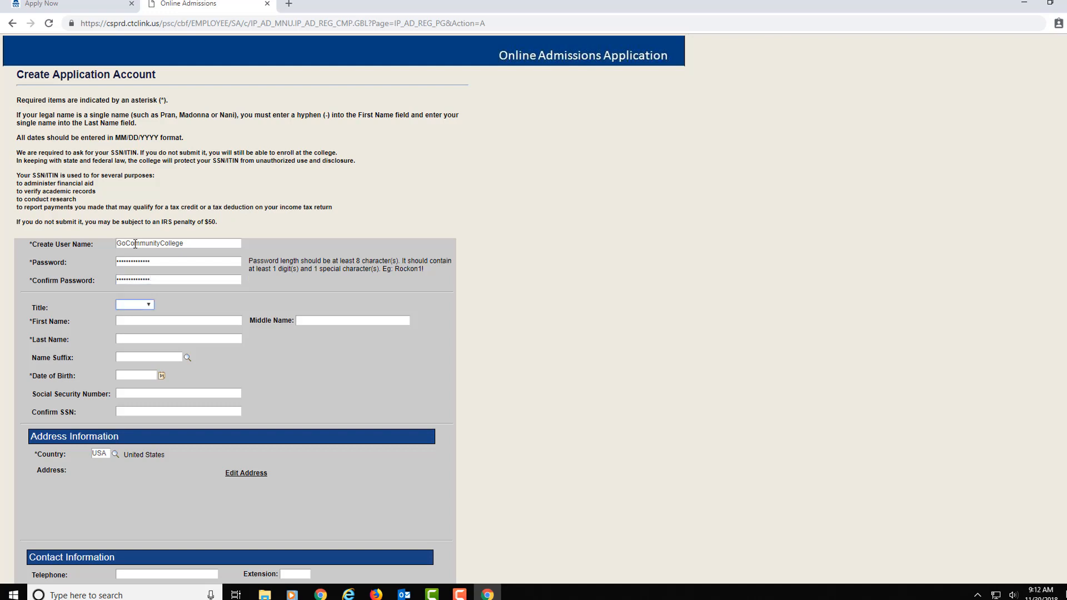
pyautogui.press('Tab')
pyautogui.write('Skitch')
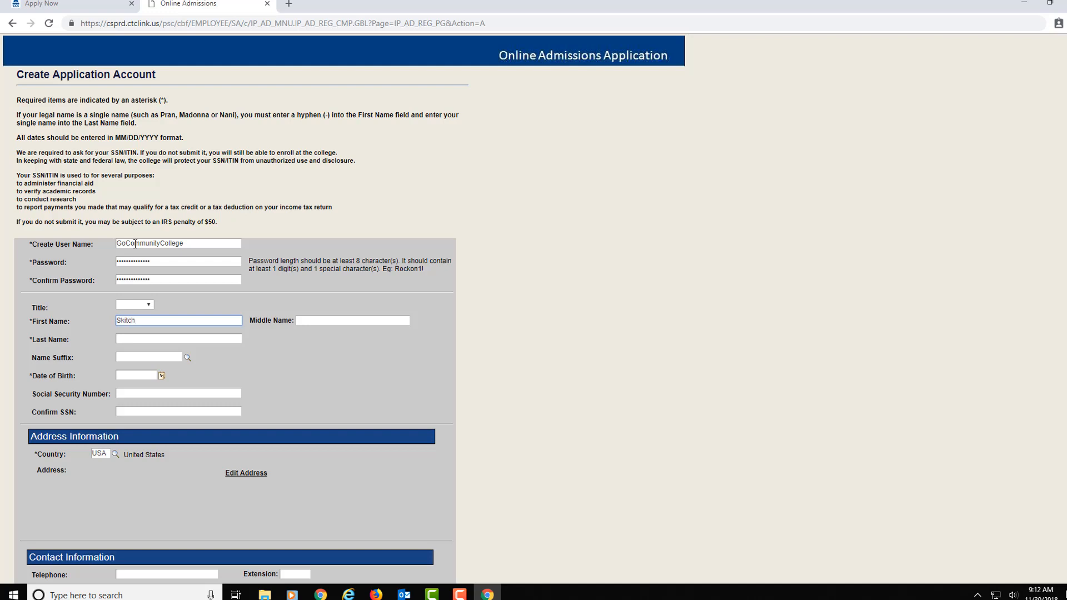
pyautogui.press('Tab')
pyautogui.press('Tab')
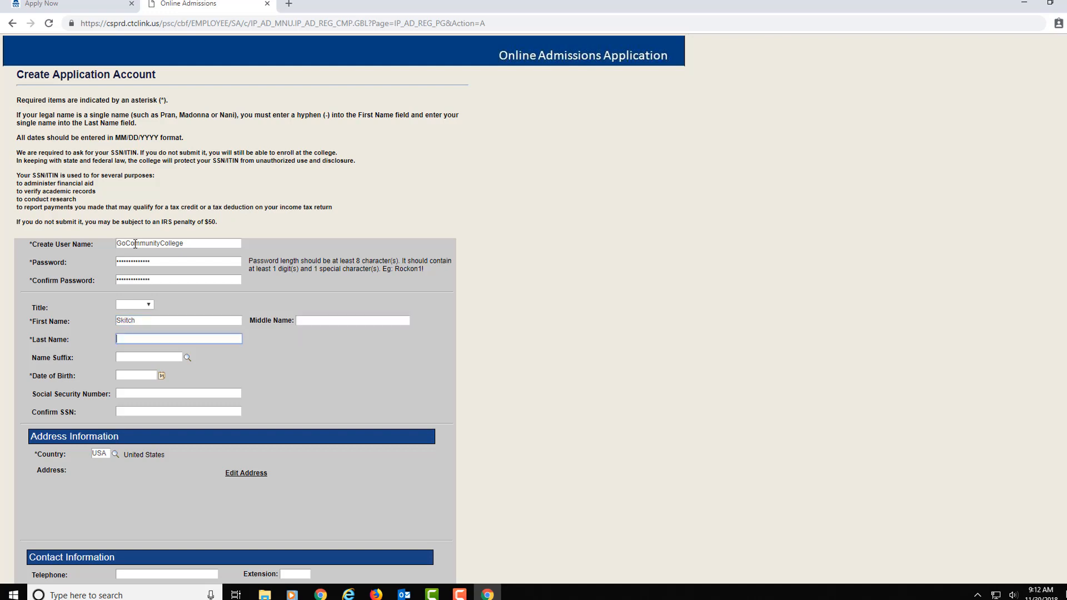
pyautogui.write('Sasquatch')
pyautogui.press('Tab')
pyautogui.press('Tab')
pyautogui.press('Tab')
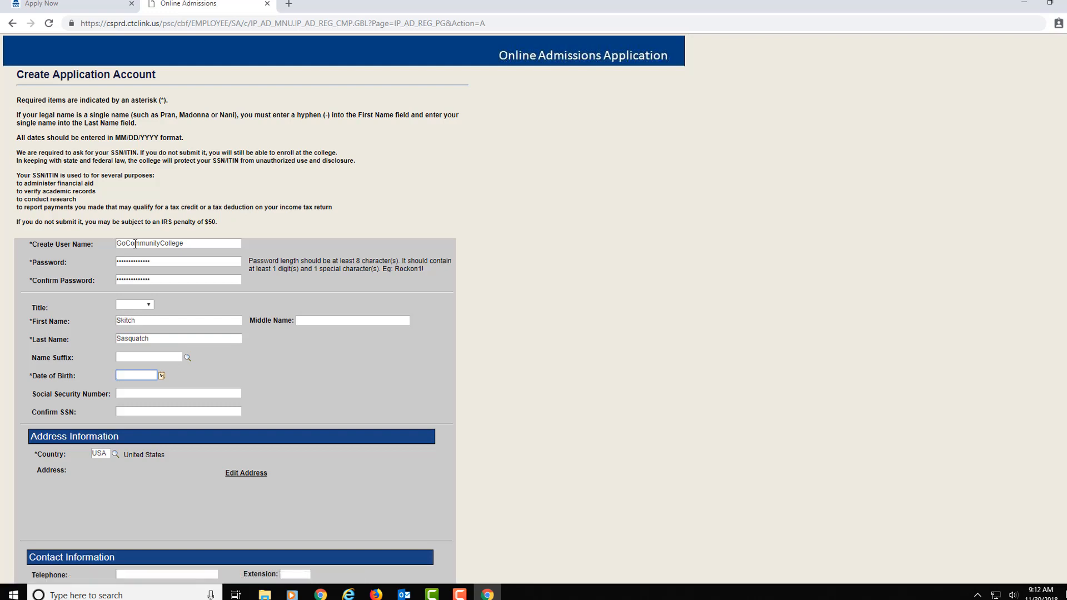
# Step: Set the date of birth to July 4, 2000 using the calendar picker
pyautogui.click(161, 376)
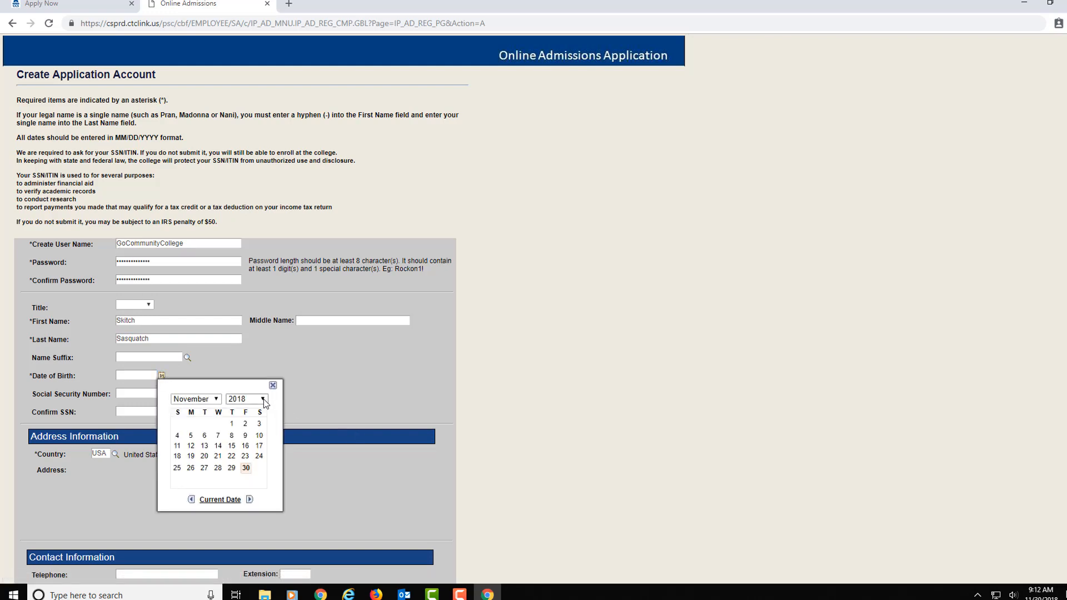
pyautogui.click(263, 401)
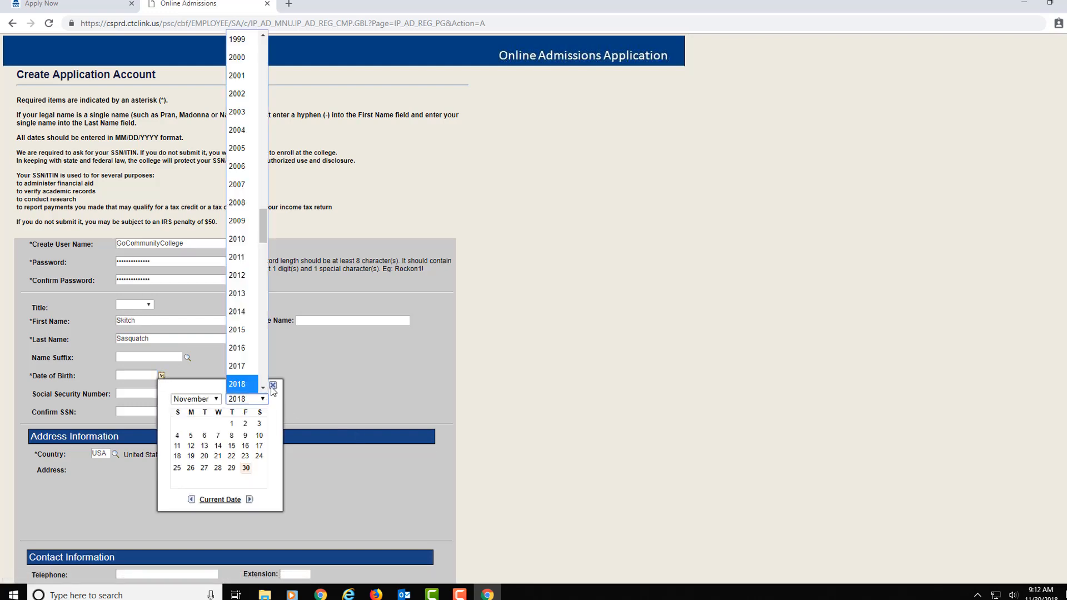
pyautogui.click(237, 57)
pyautogui.click(217, 399)
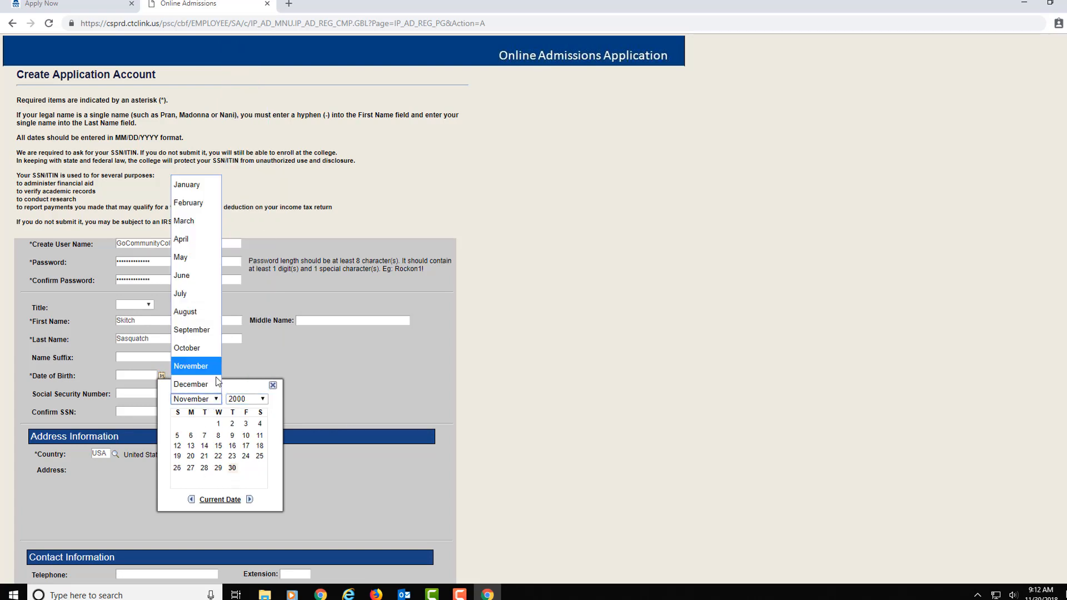
pyautogui.click(203, 293)
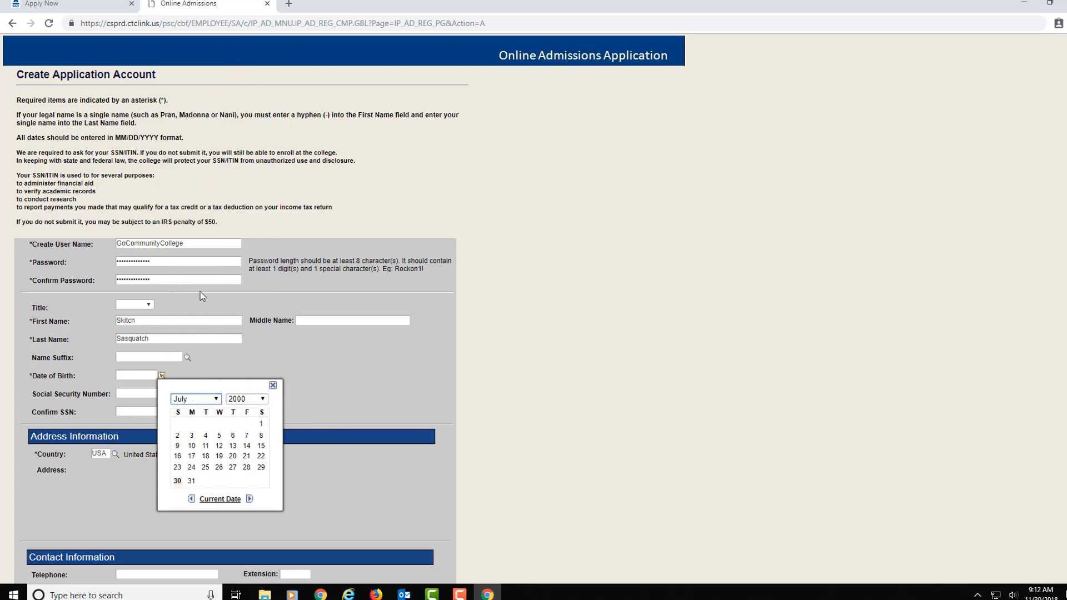
pyautogui.click(205, 437)
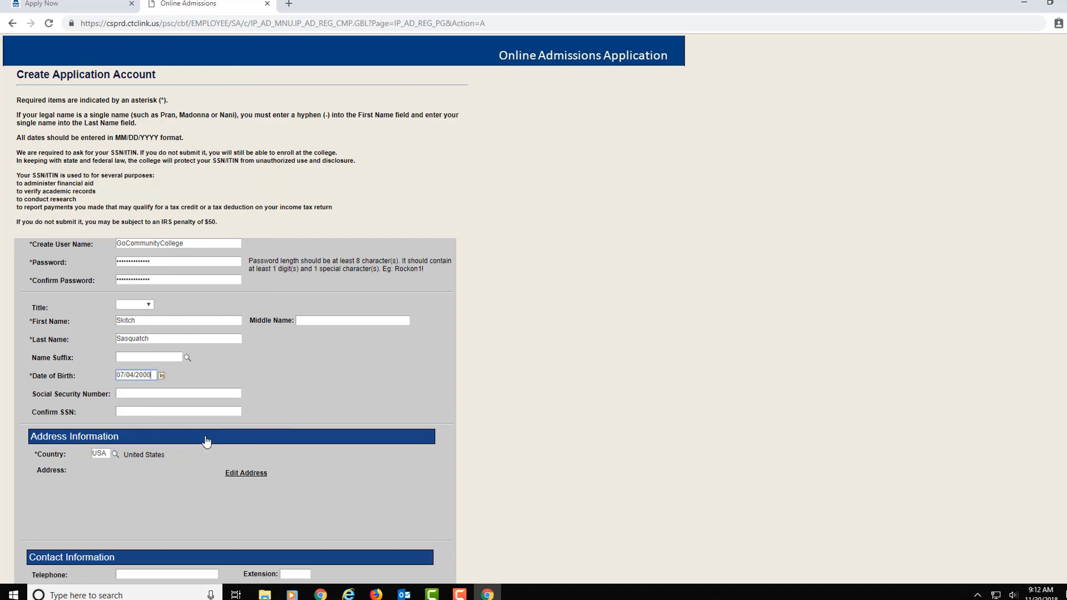
# Step: Enter the Social Security number and confirm it
pyautogui.click(149, 394)
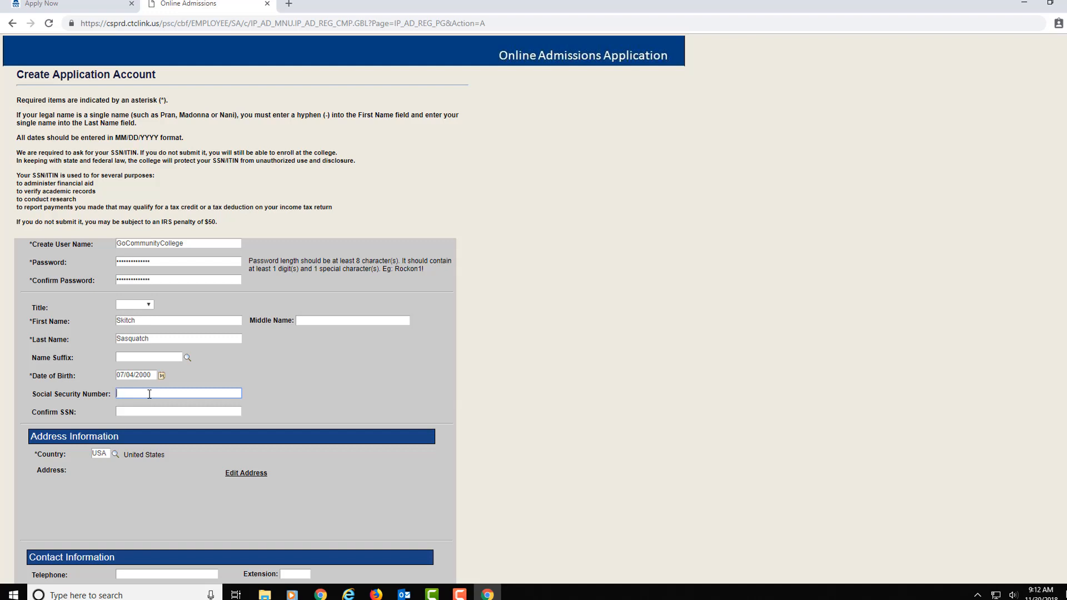
pyautogui.press('Tab')
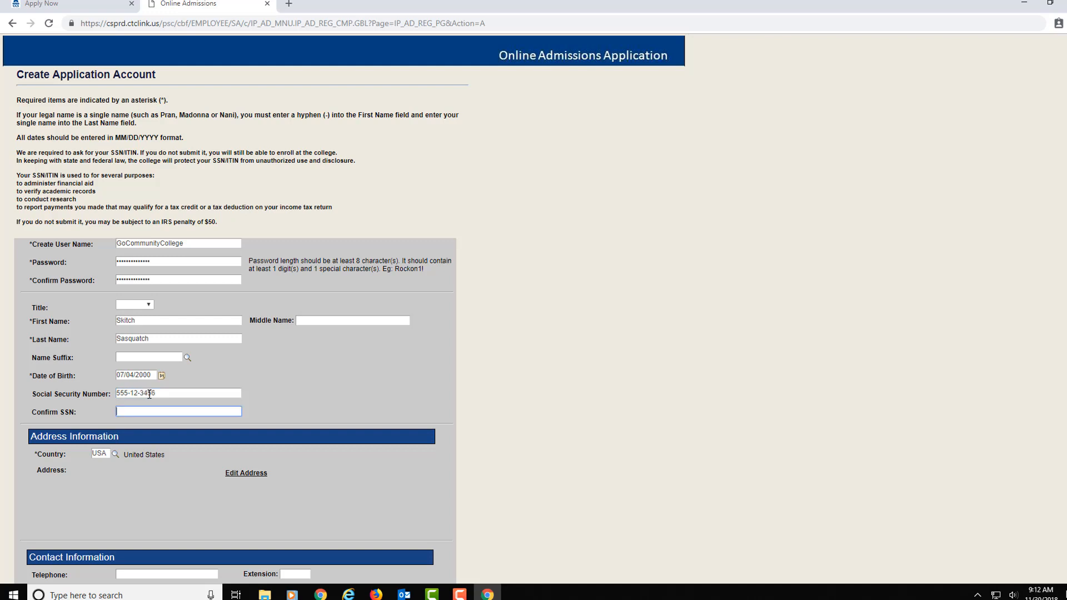
pyautogui.click(246, 473)
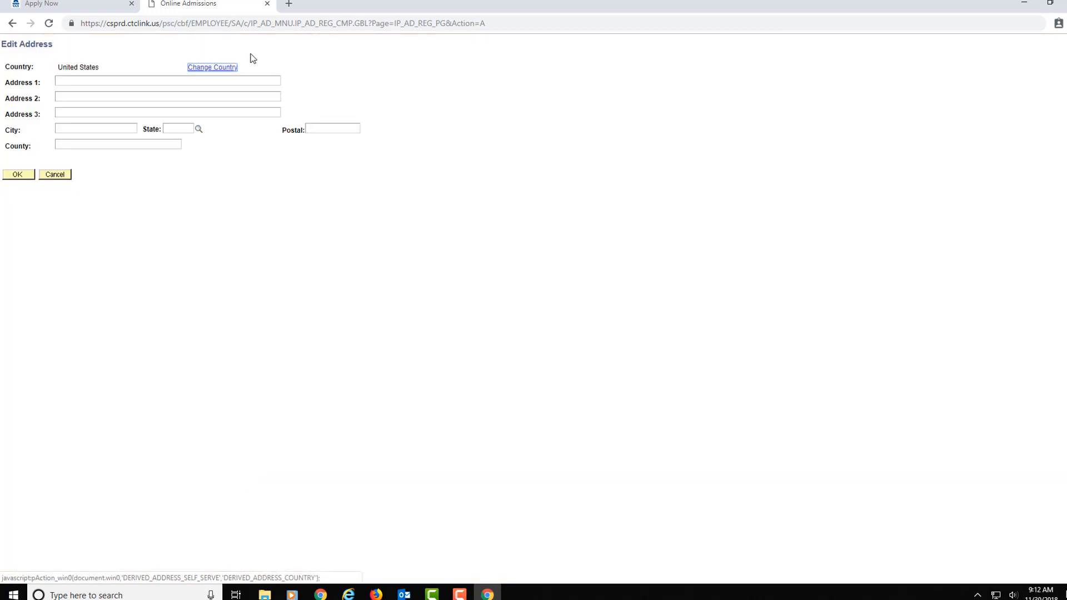
# Step: Enter the home street address, city and state, dismiss the verification alert and save
pyautogui.click(87, 81)
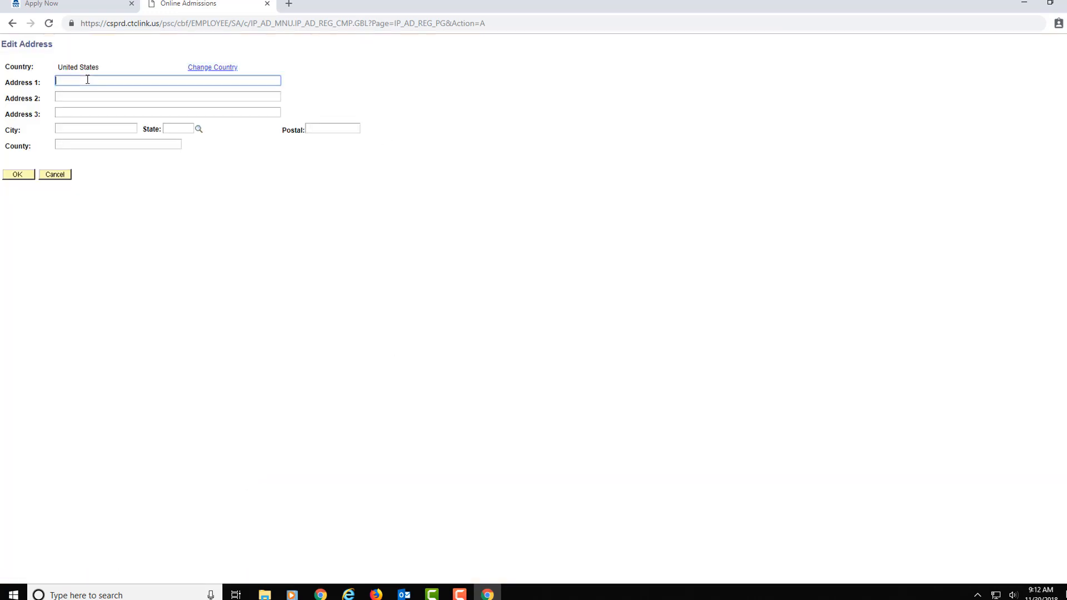
pyautogui.press('Tab')
pyautogui.press('Tab')
pyautogui.press('Tab')
pyautogui.write('Spokane')
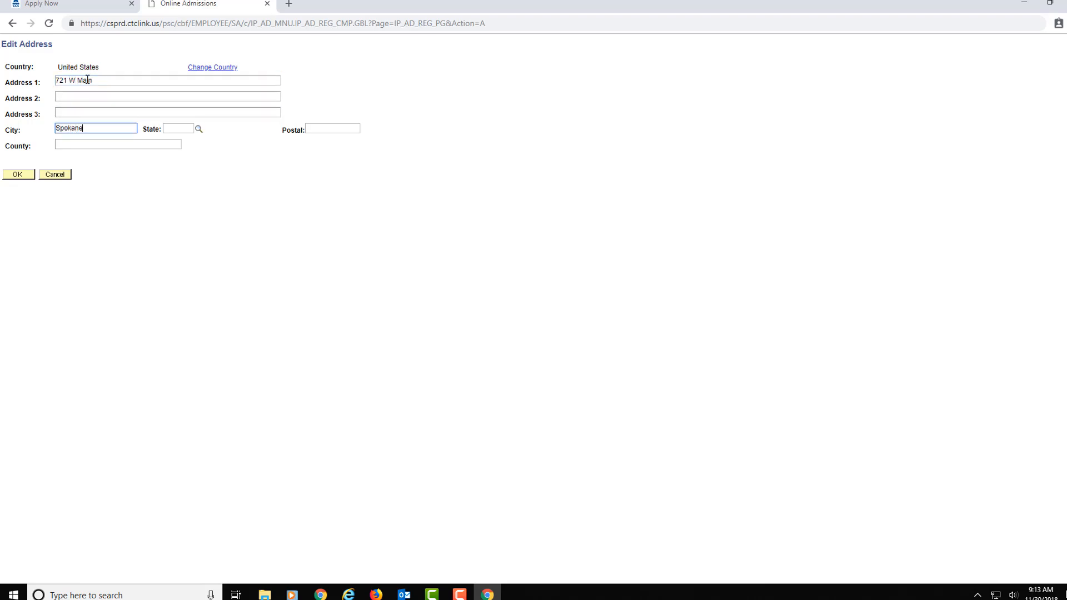
pyautogui.press('Tab')
pyautogui.write('WA')
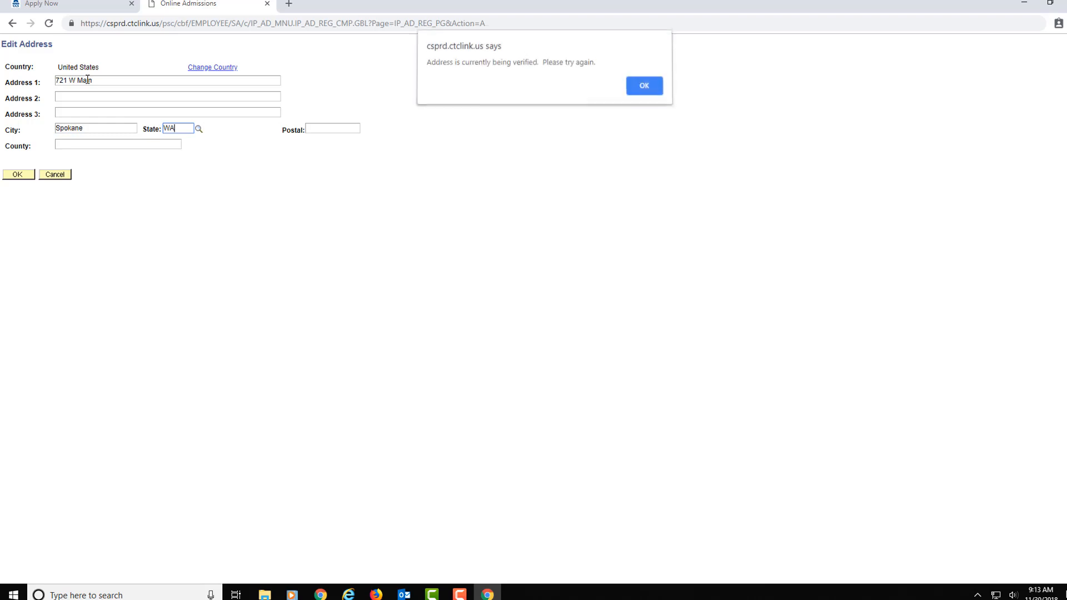
pyautogui.click(642, 89)
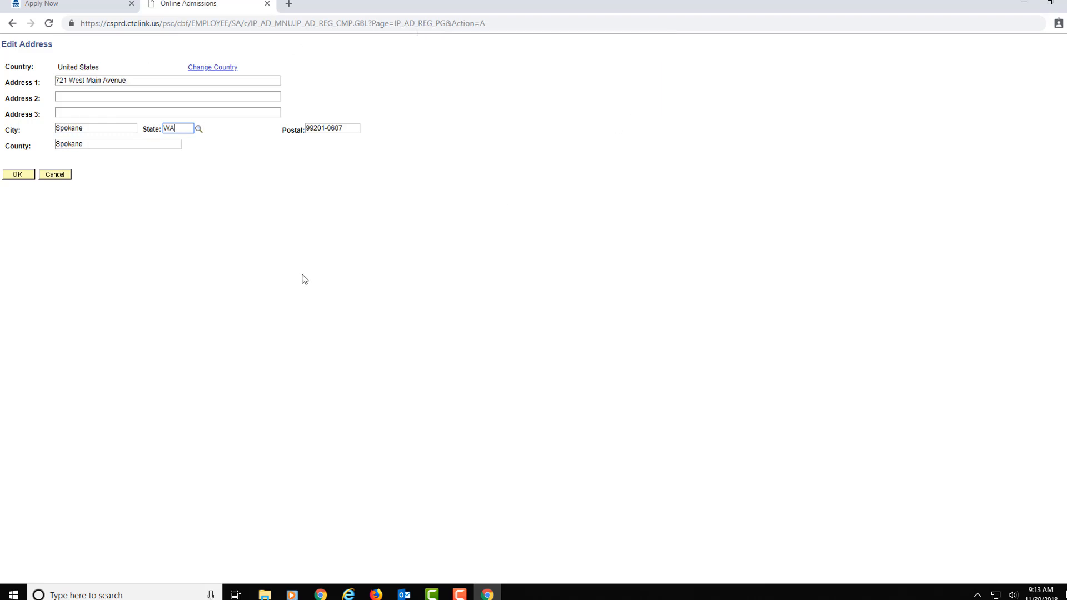
pyautogui.click(21, 176)
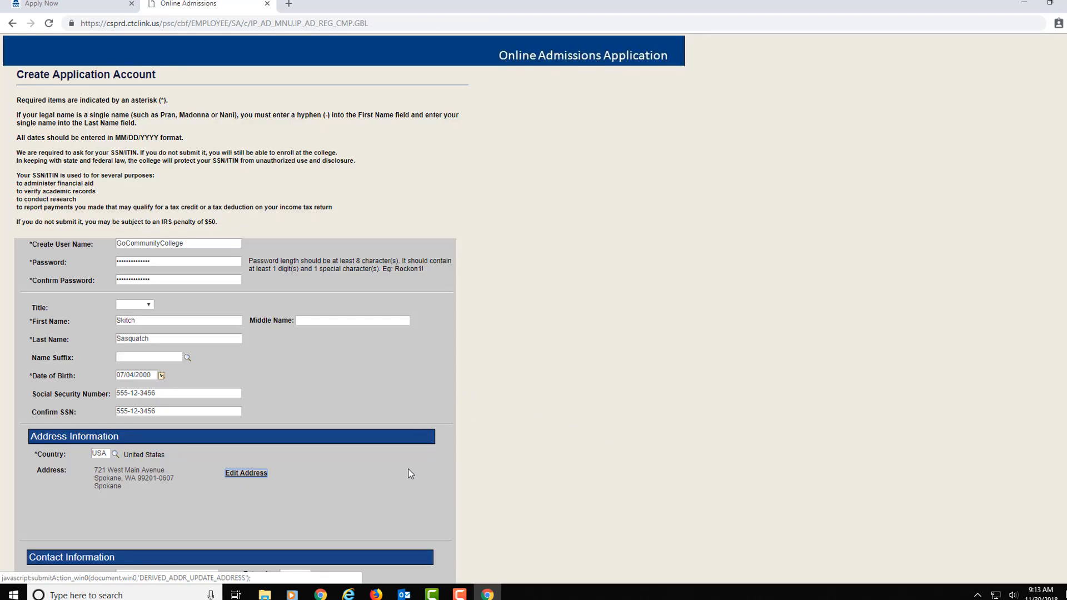
# Step: Enter the applicant's telephone number, e-mail address and e-mail confirmation
pyautogui.scroll(-3, 408, 468)
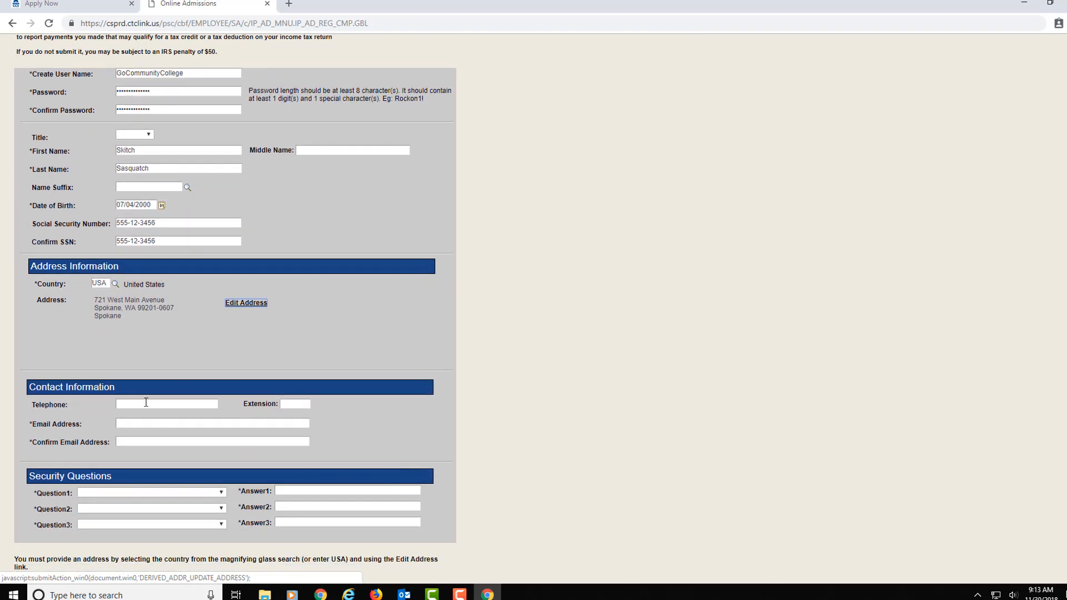
pyautogui.click(146, 404)
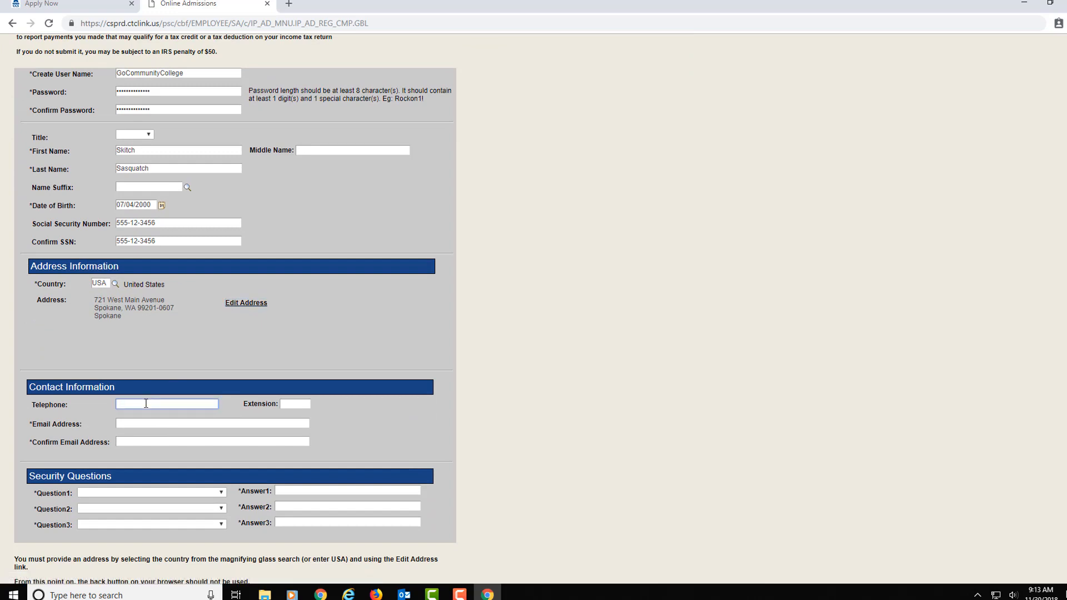
pyautogui.write('5095551234')
pyautogui.press('Tab')
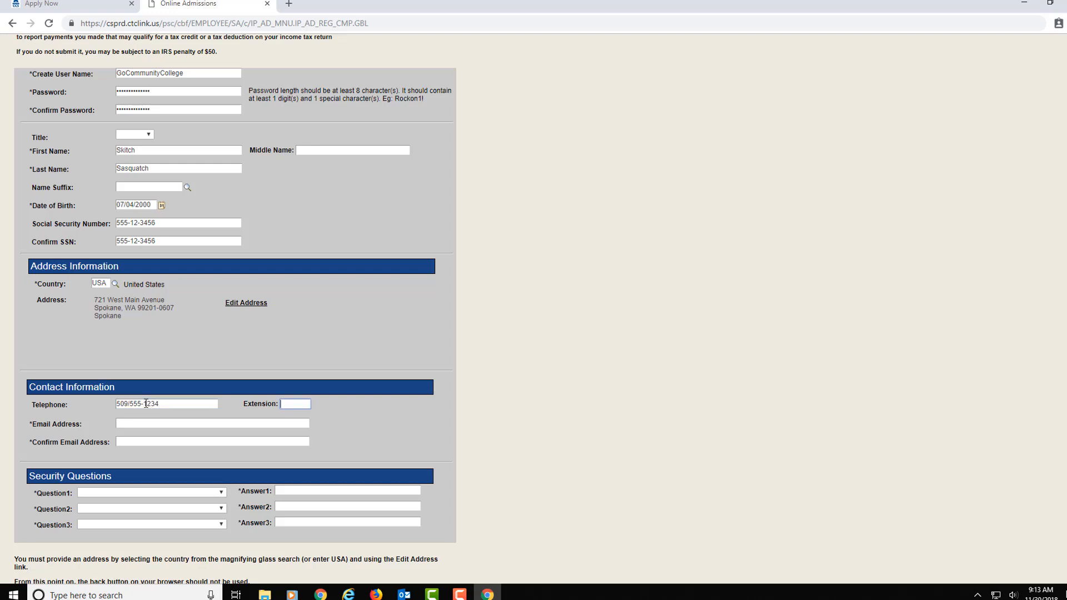
pyautogui.press('Tab')
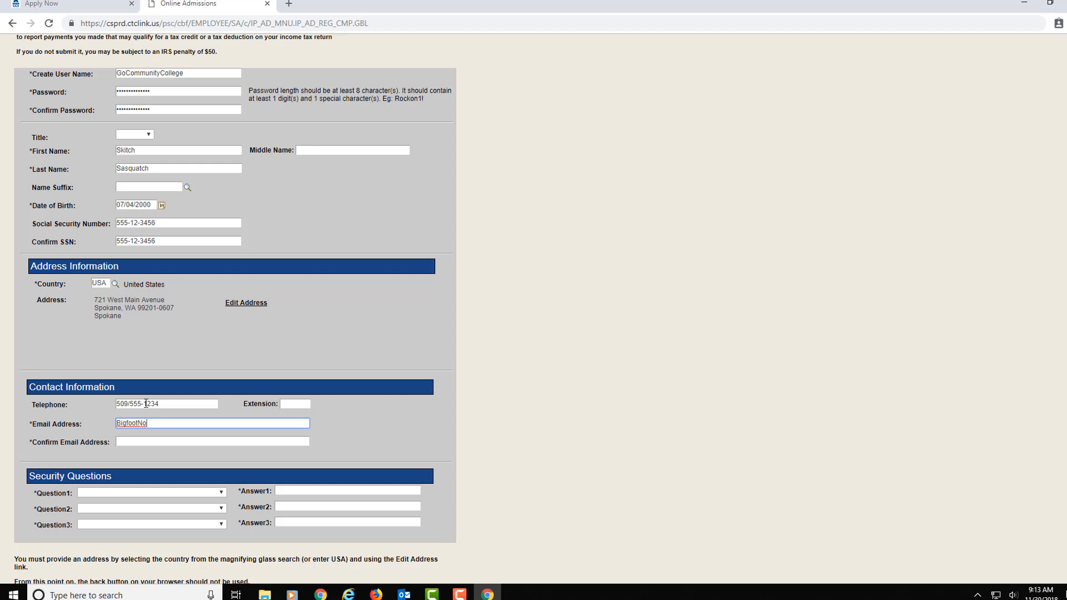
pyautogui.press('Tab')
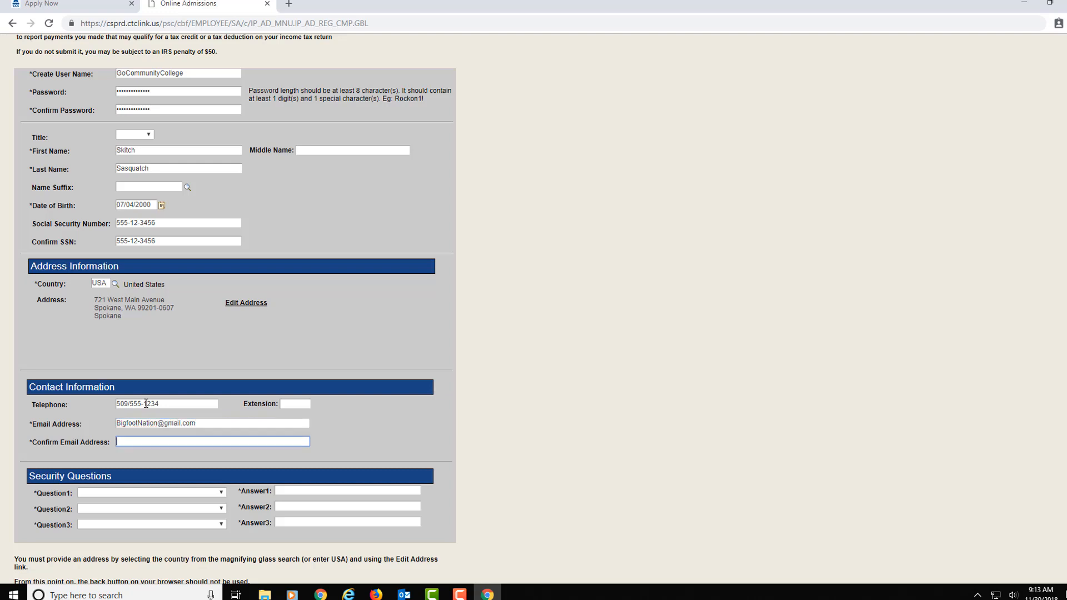
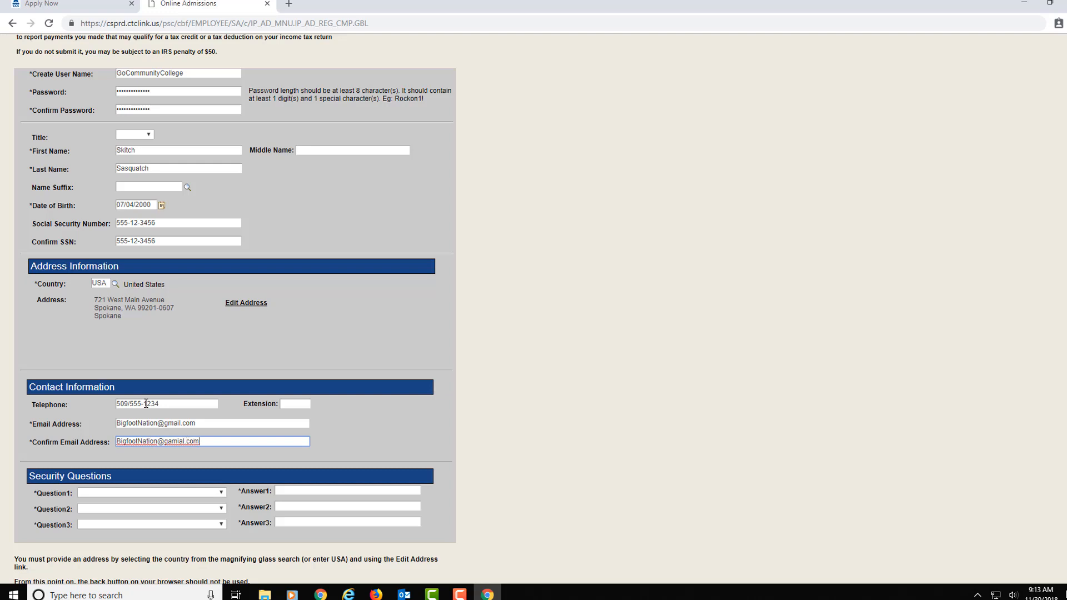
pyautogui.press('Tab')
pyautogui.press('Tab')
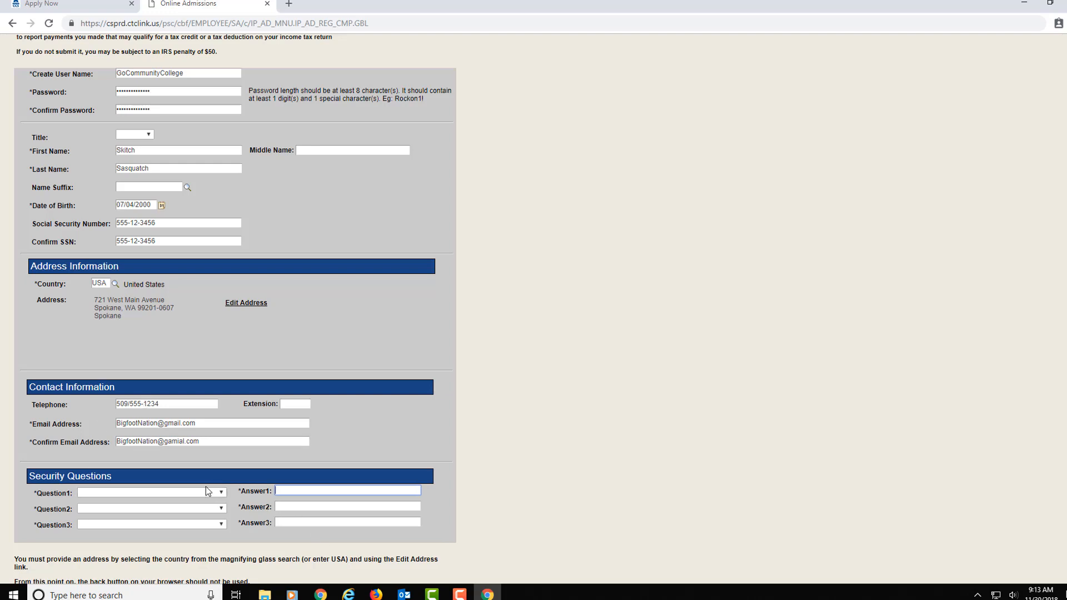
# Step: Choose and answer the first-job city, childhood friend and favorite food security questions
pyautogui.click(222, 496)
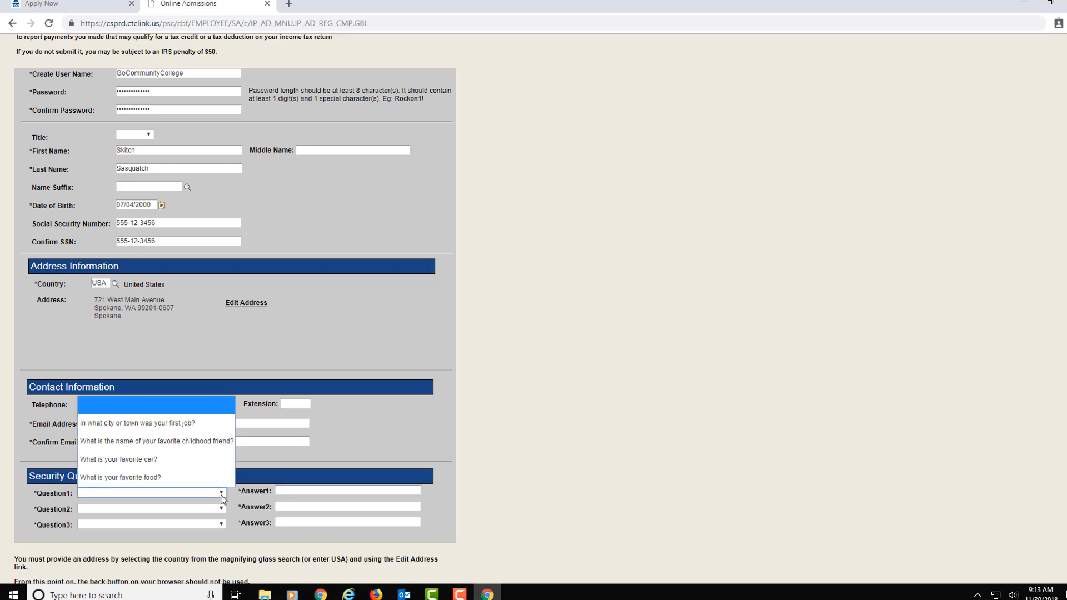
pyautogui.click(216, 423)
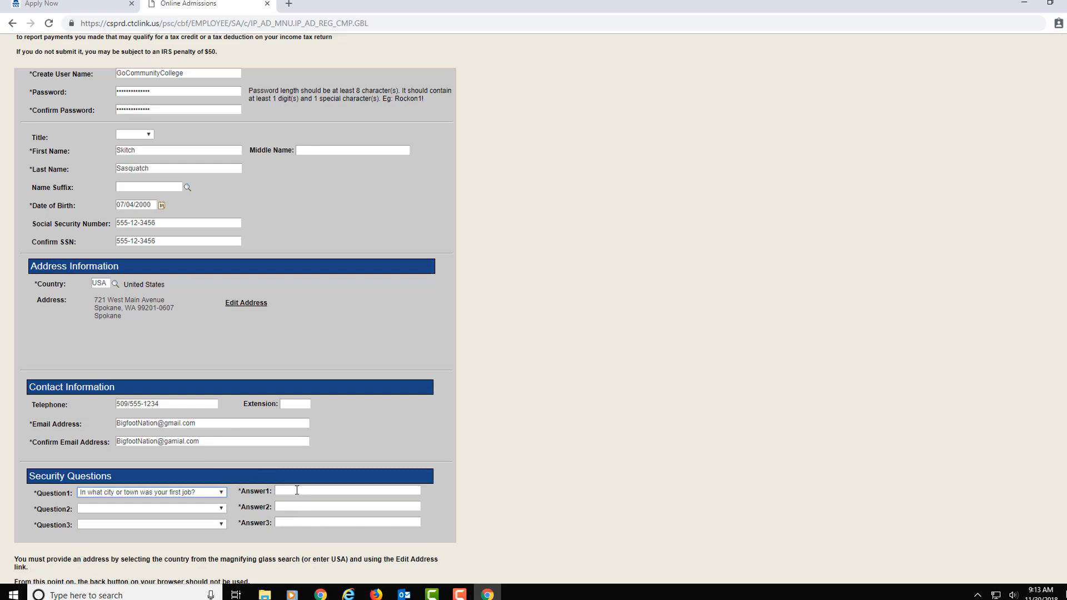
pyautogui.click(297, 490)
pyautogui.write('Spokane')
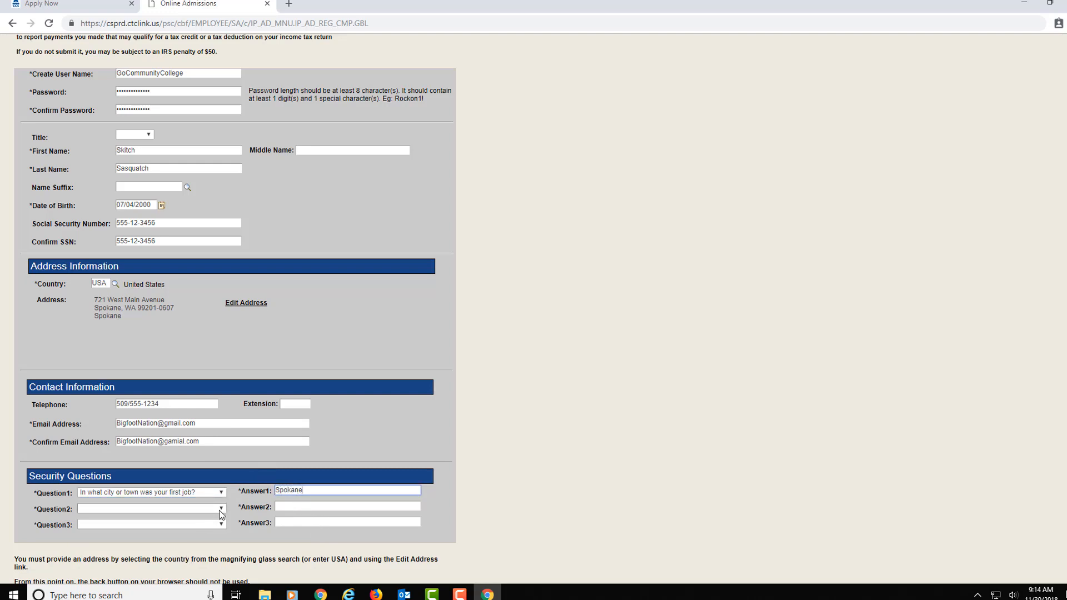
pyautogui.click(183, 508)
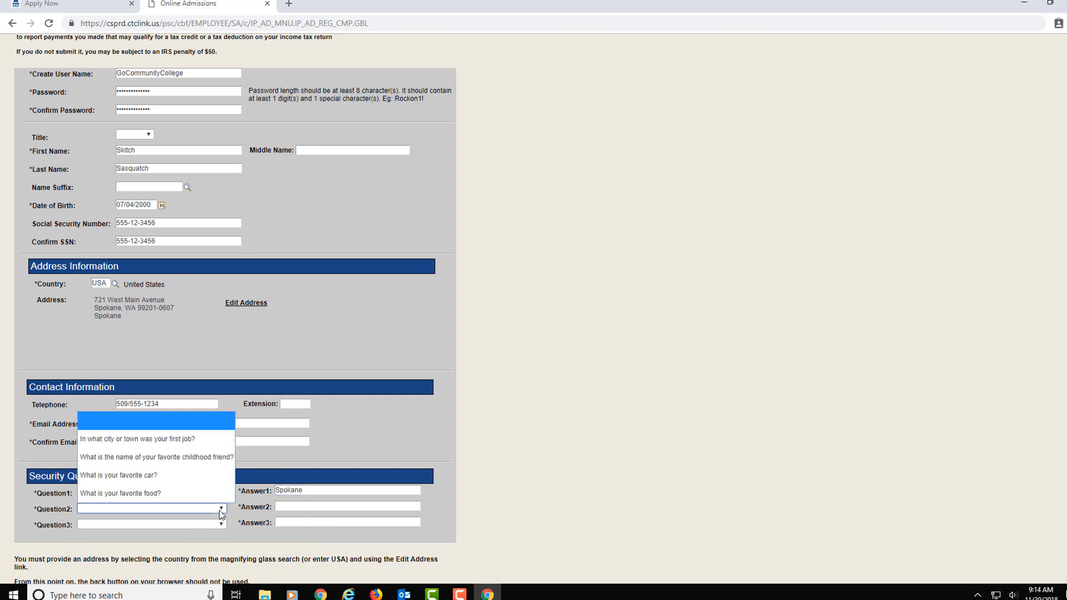
pyautogui.click(206, 458)
pyautogui.click(288, 506)
pyautogui.write('Sam')
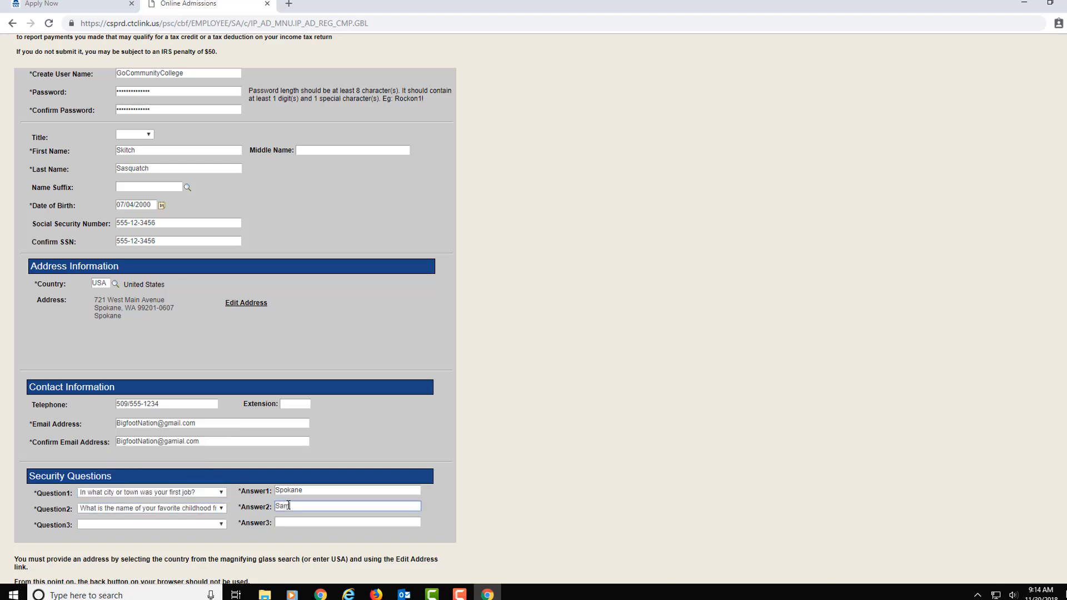
pyautogui.click(204, 523)
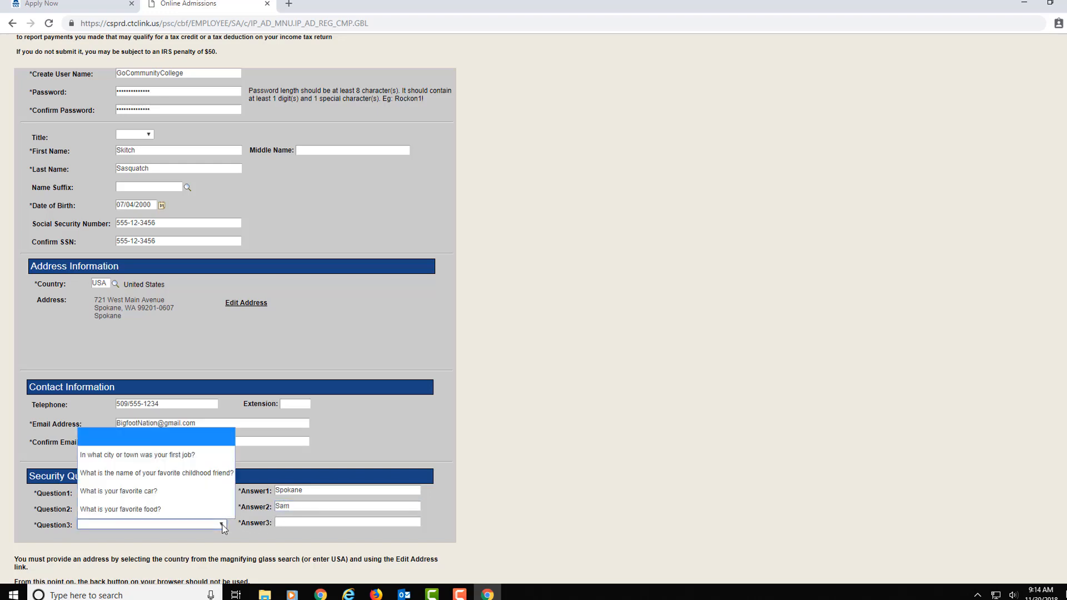
pyautogui.click(203, 514)
pyautogui.click(314, 522)
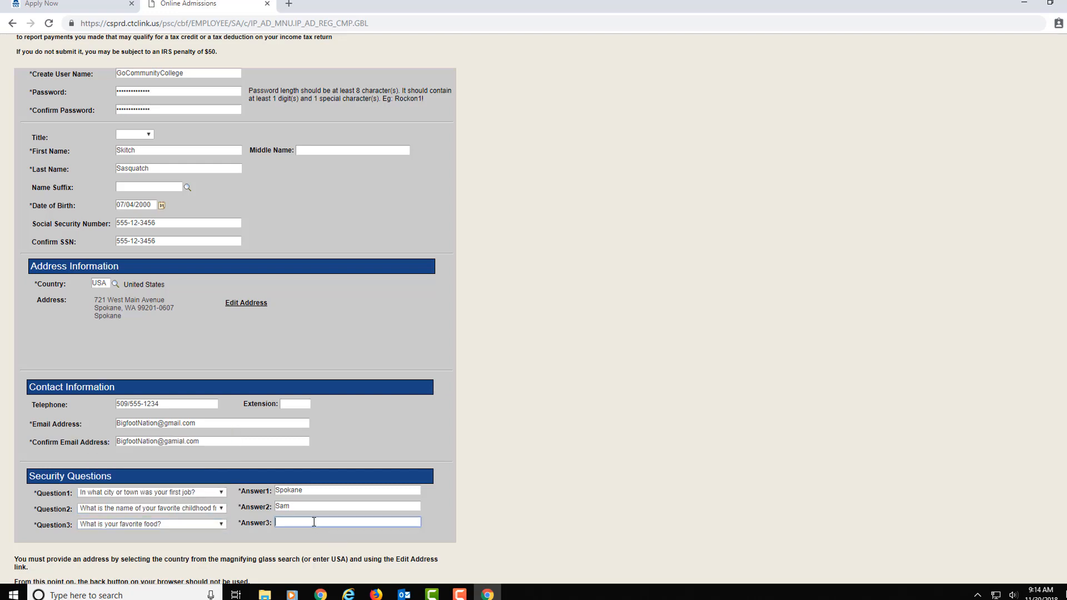
pyautogui.write('Bacon')
pyautogui.click(605, 295)
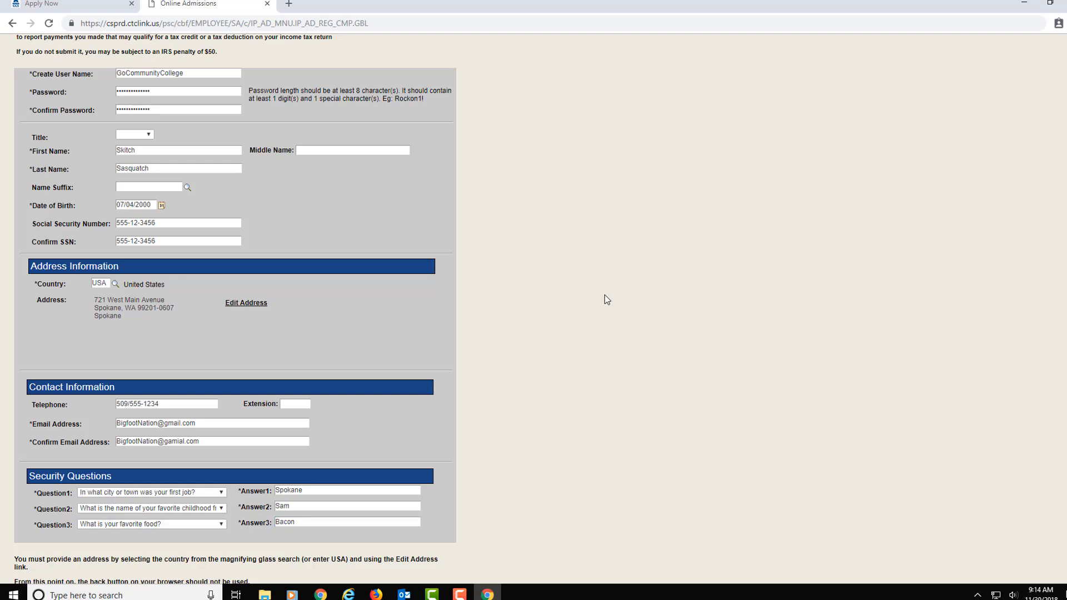
# Step: Submit the account, fixing the misspelled confirmation e-mail domain after the mismatch error
pyautogui.scroll(-2, 604, 300)
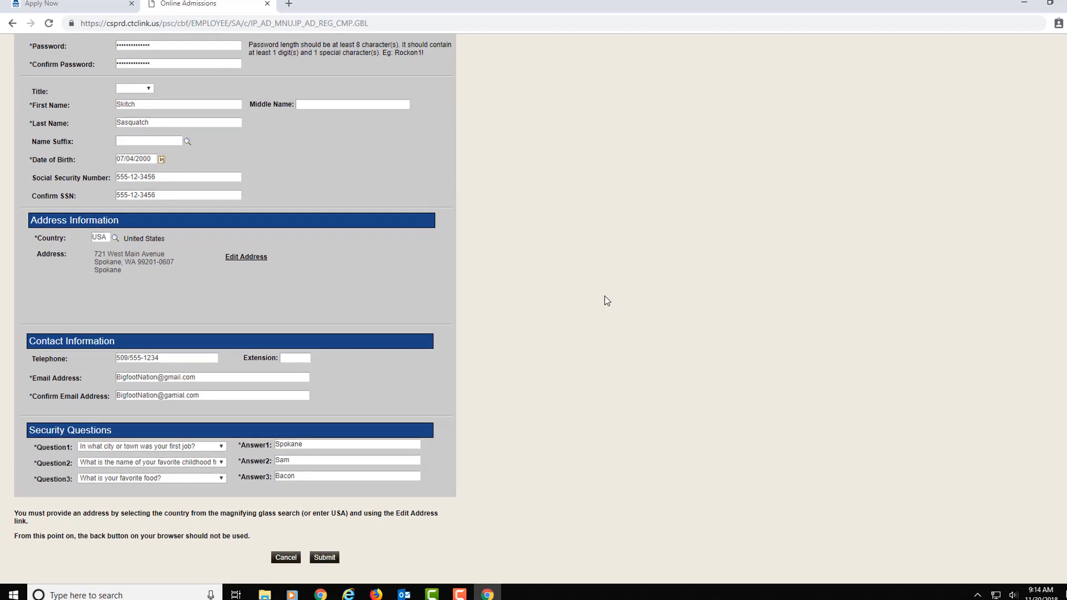
pyautogui.click(326, 559)
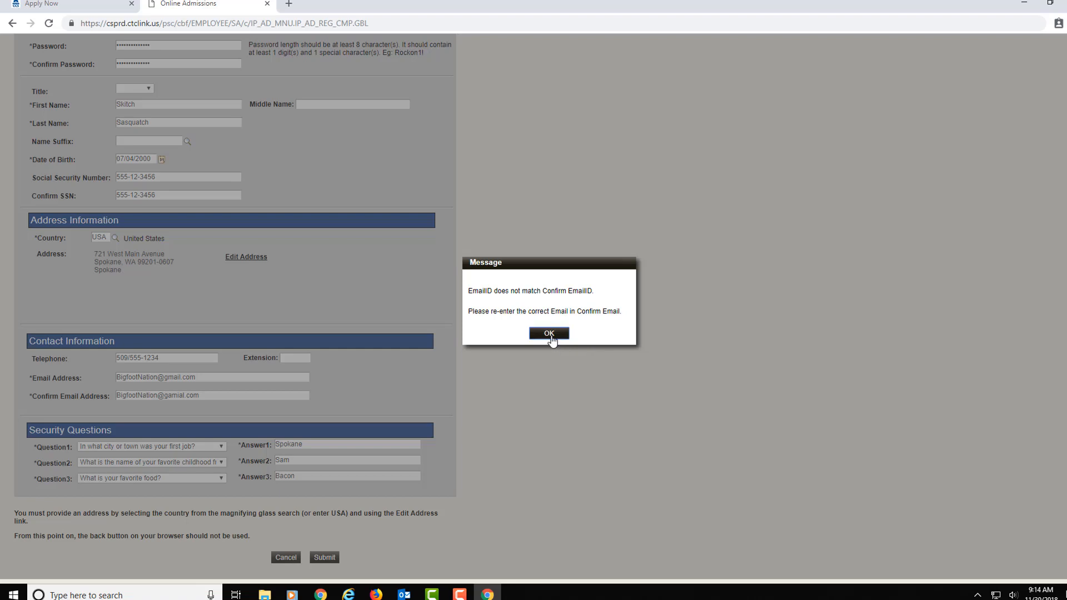
pyautogui.click(549, 333)
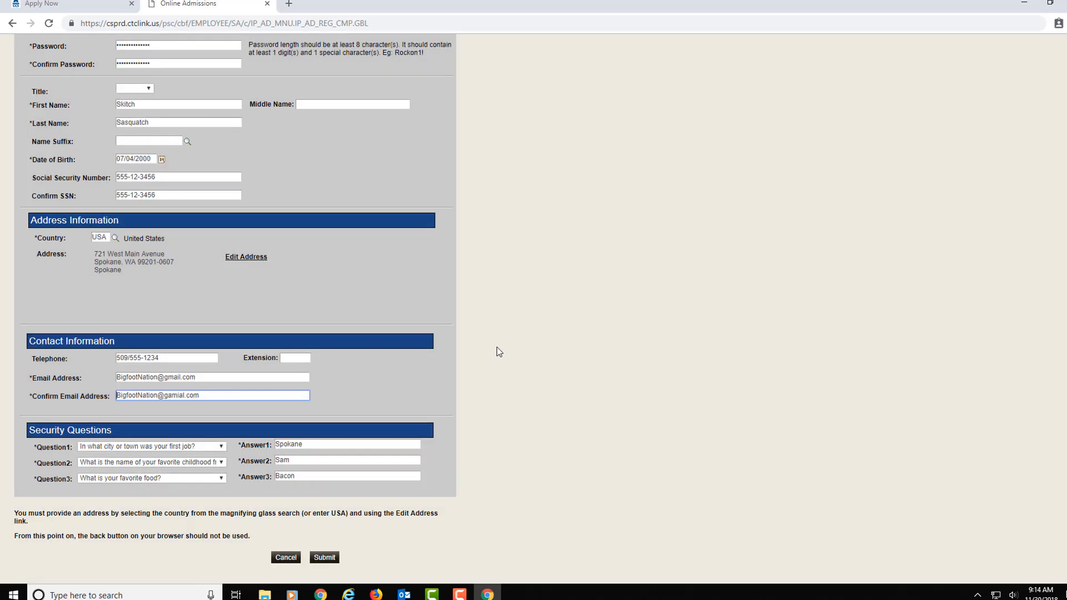
pyautogui.click(173, 396)
pyautogui.press('BackSpace')
pyautogui.press('Right')
pyautogui.press('Right')
pyautogui.press('BackSpace')
pyautogui.write('i')
pyautogui.click(325, 560)
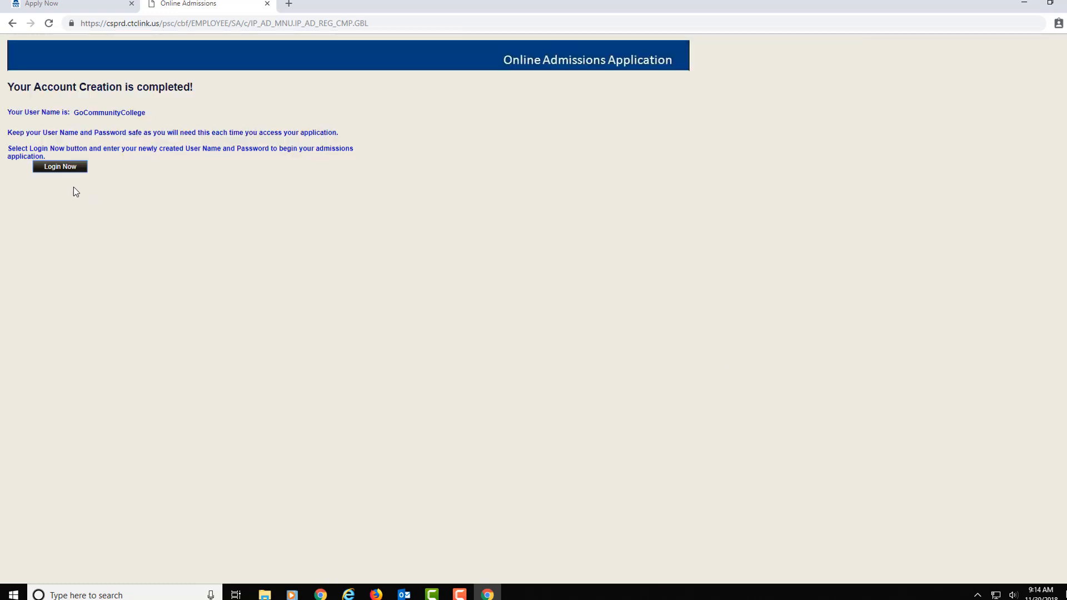
# Step: Log in with the new account's user name and password
pyautogui.click(60, 167)
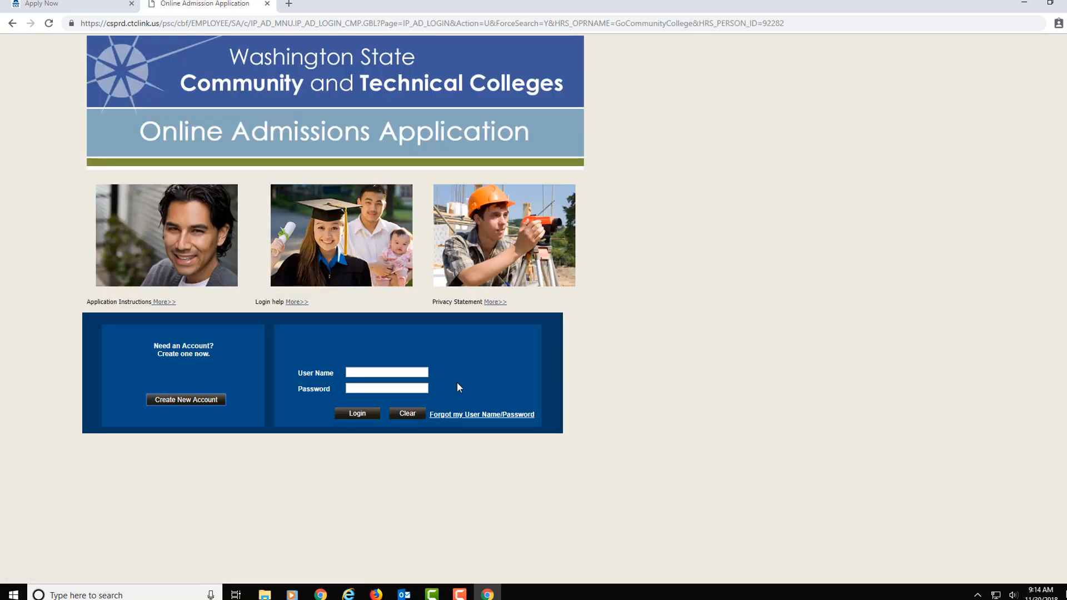
pyautogui.click(362, 373)
pyautogui.write('GoCommunit')
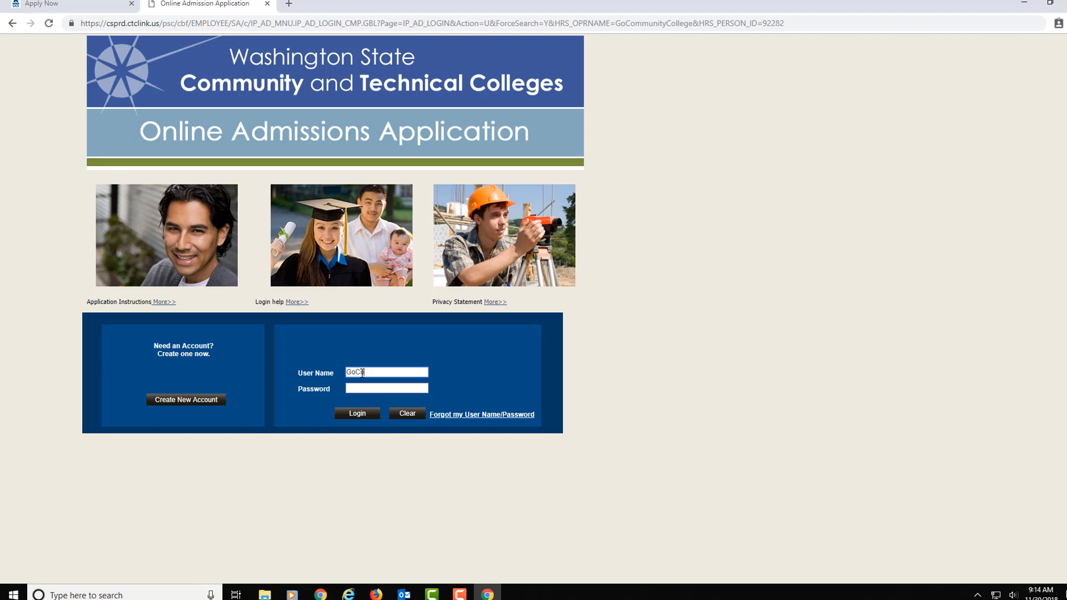
pyautogui.write('yCollege')
pyautogui.press('Tab')
pyautogui.write('•••••••••••••')
pyautogui.click(357, 414)
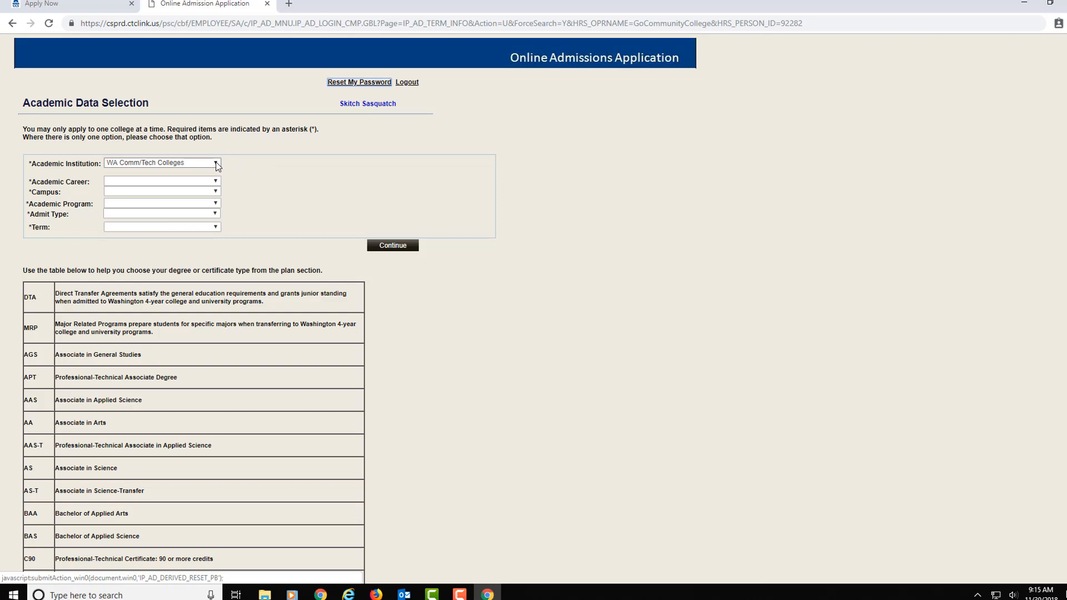
# Step: Select Spokane CC, Academic Career and Main Campus on the Academic Data Selection page
pyautogui.click(217, 165)
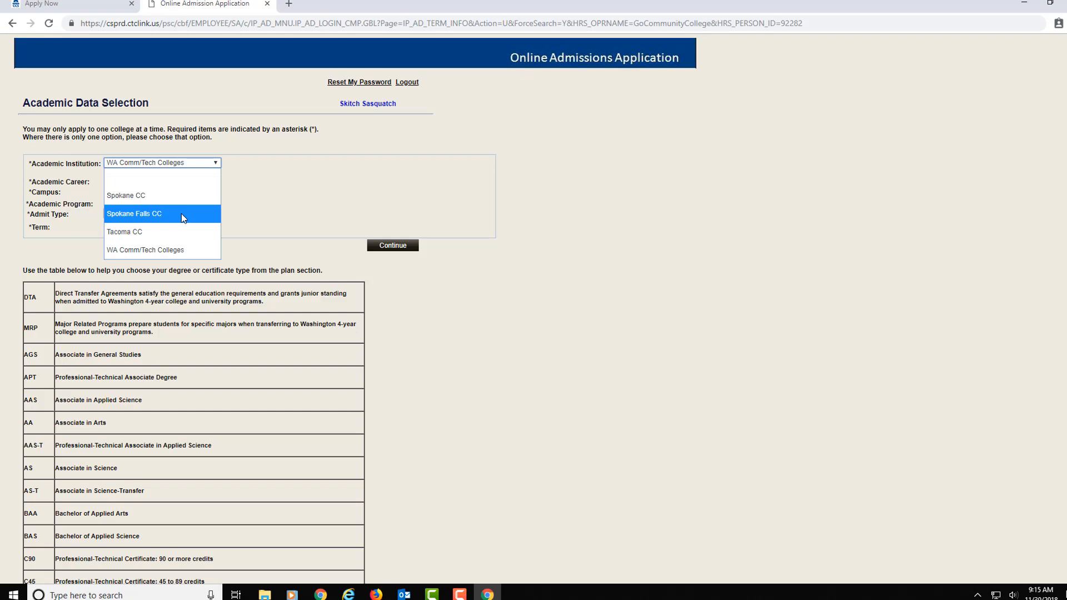
pyautogui.click(136, 199)
pyautogui.click(215, 181)
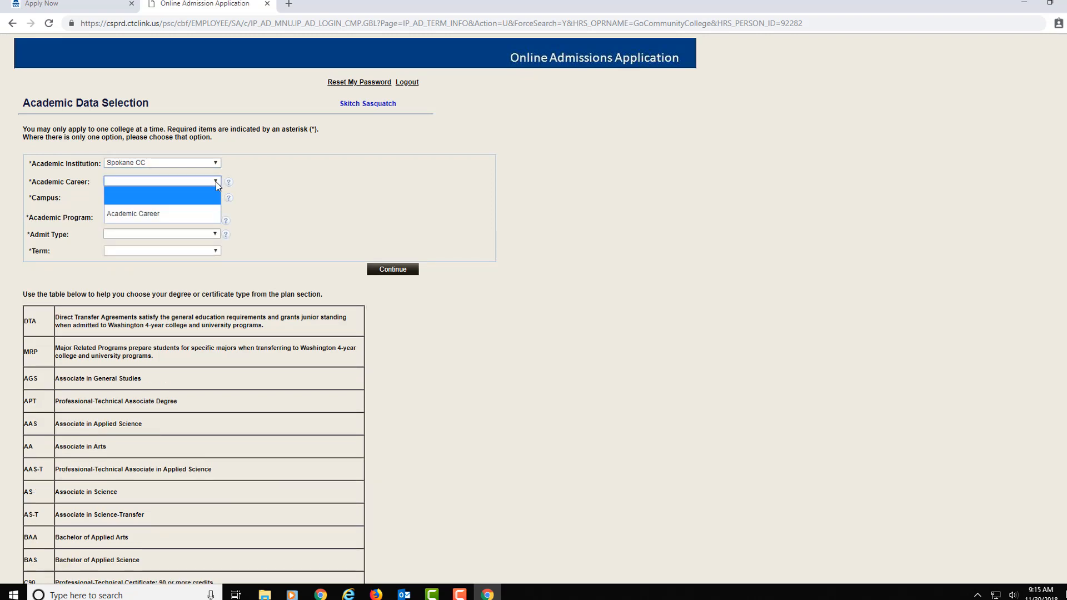
pyautogui.click(196, 217)
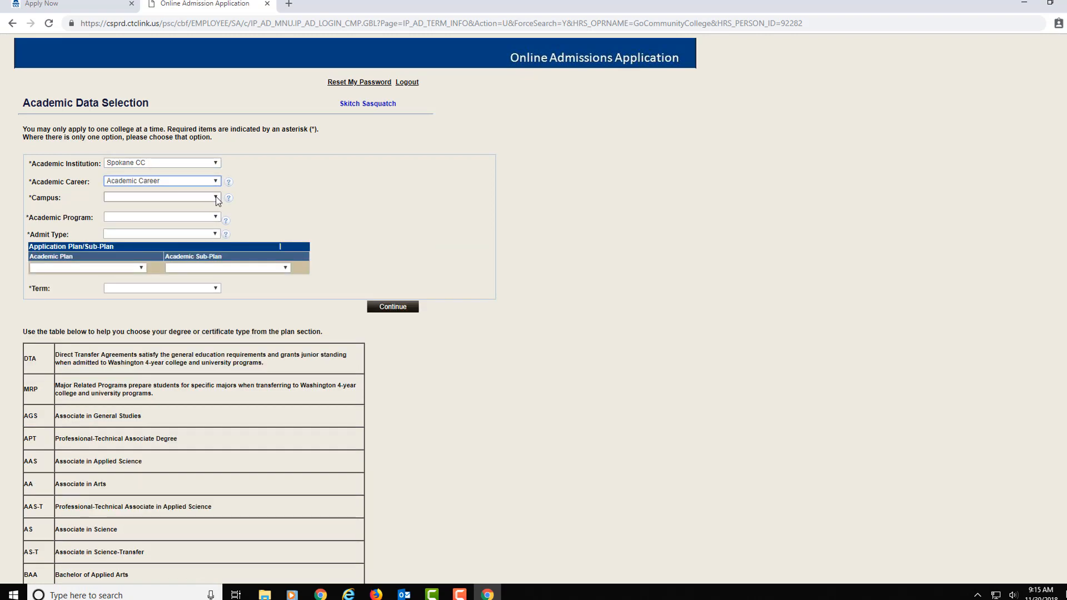
pyautogui.click(216, 196)
pyautogui.click(196, 234)
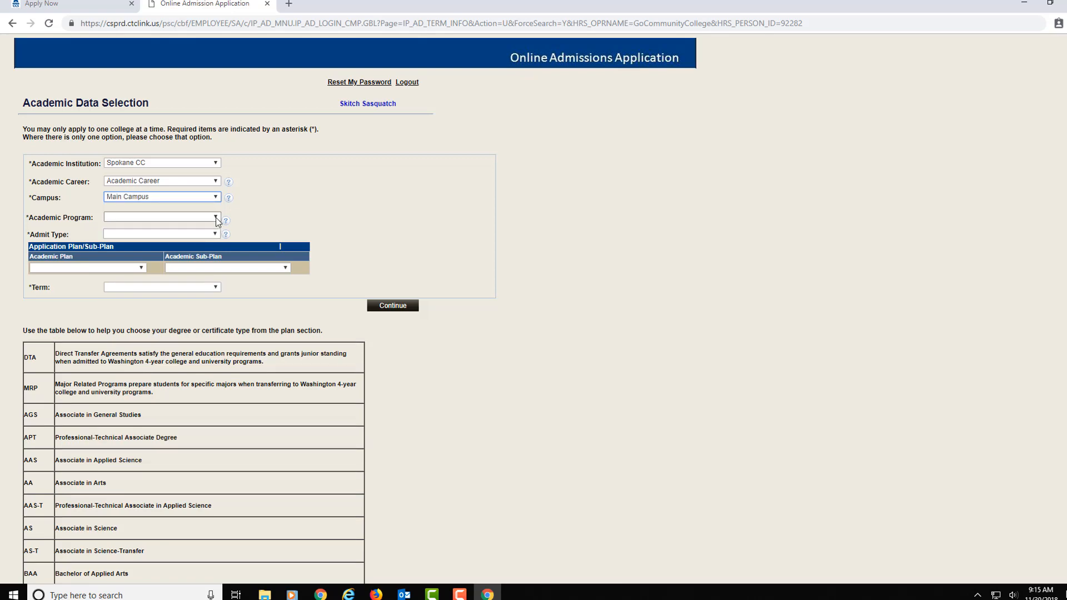
pyautogui.click(216, 218)
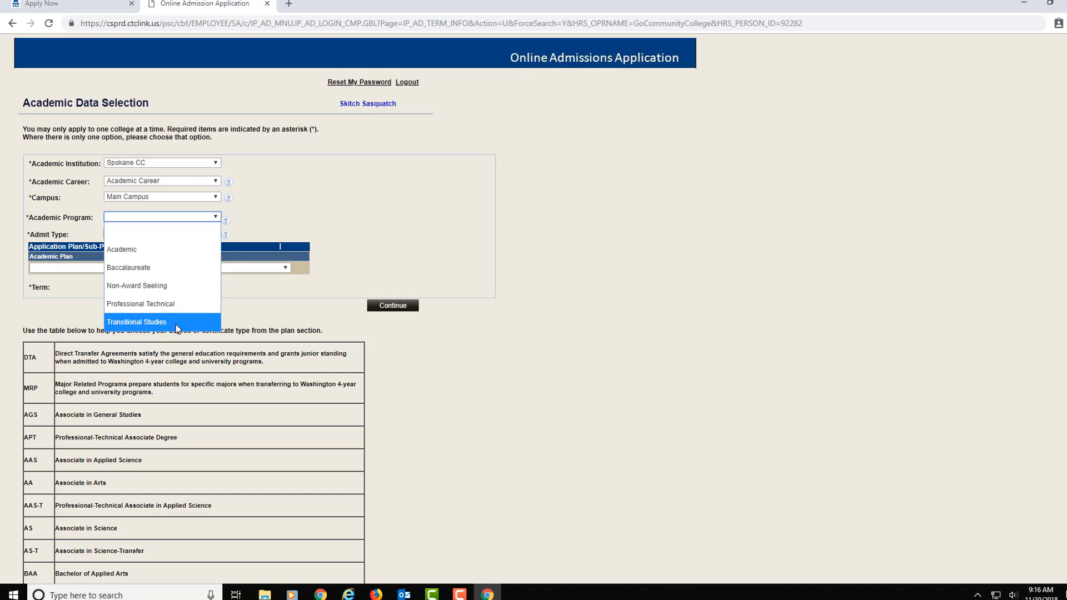
# Step: Choose Academic as the Academic Program and First Year as the Admit Type
pyautogui.click(148, 255)
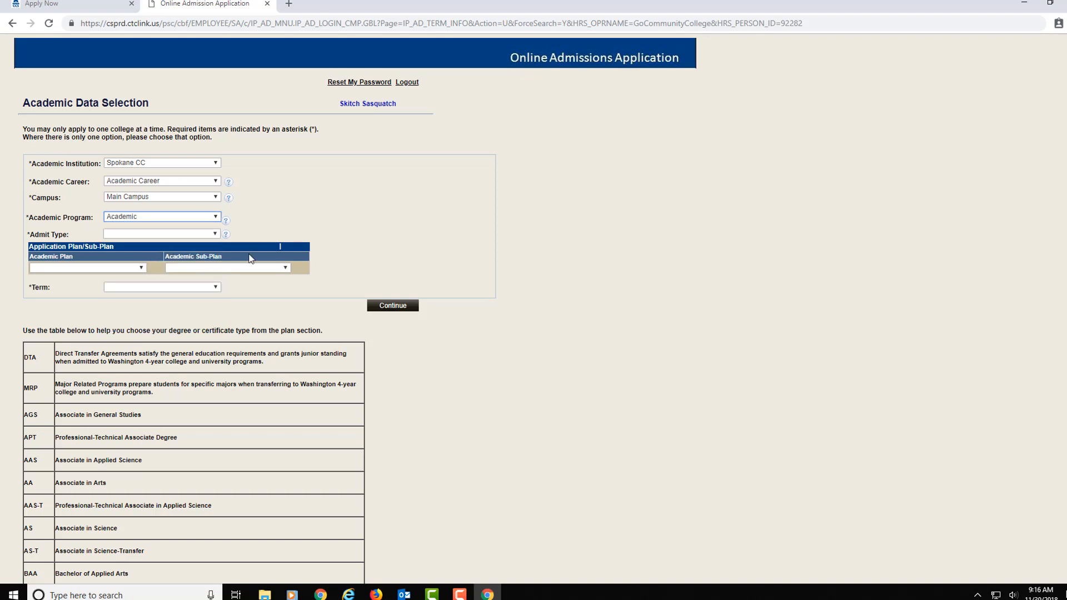
pyautogui.click(215, 236)
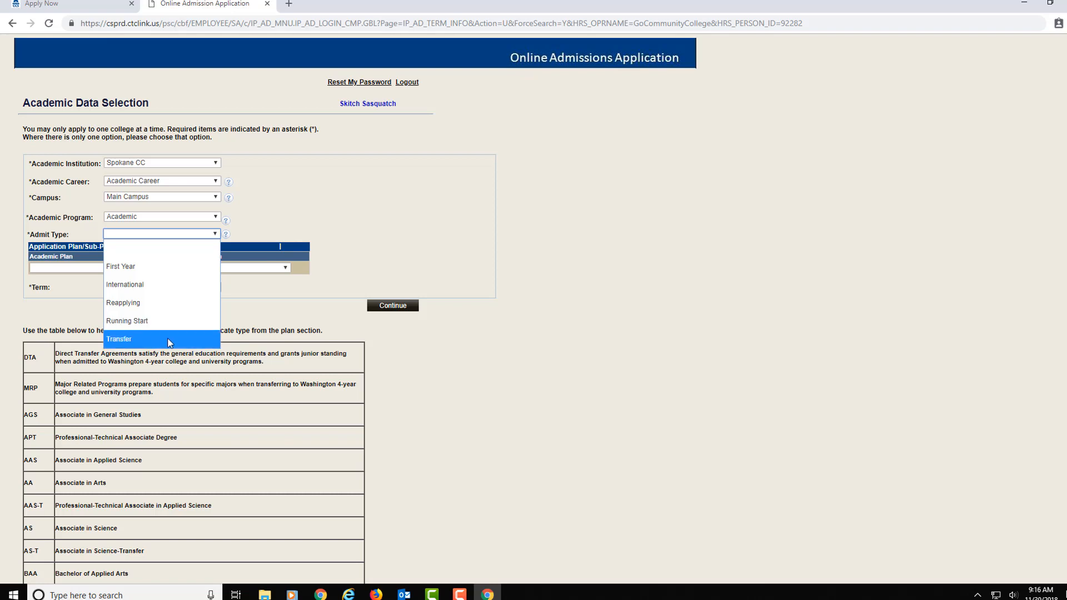
pyautogui.click(164, 274)
pyautogui.click(143, 269)
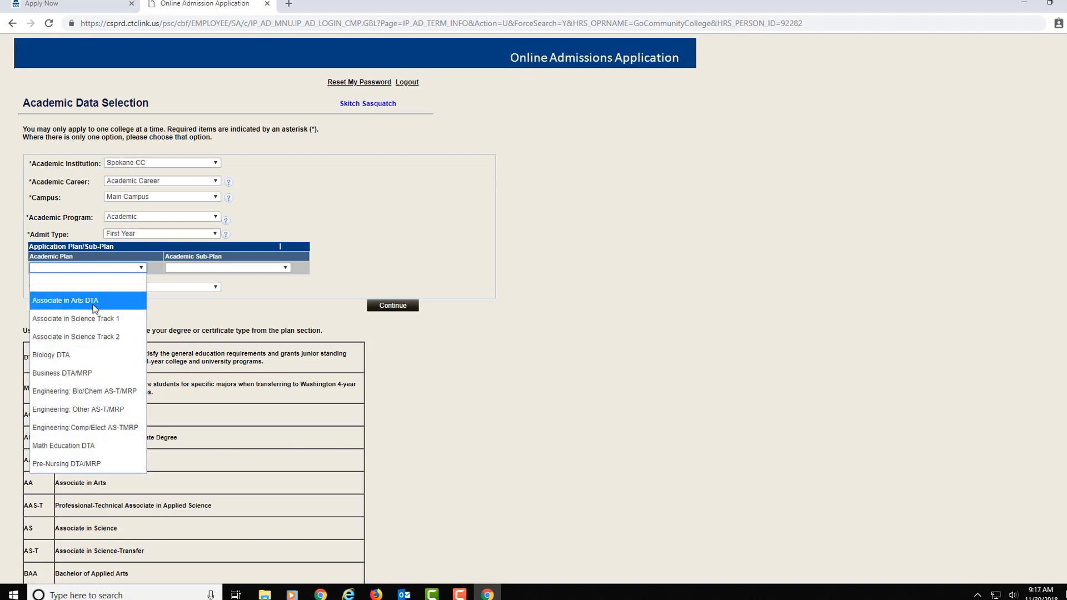
# Step: Switch the program to Professional Technical and browse its list of plans
pyautogui.click(215, 217)
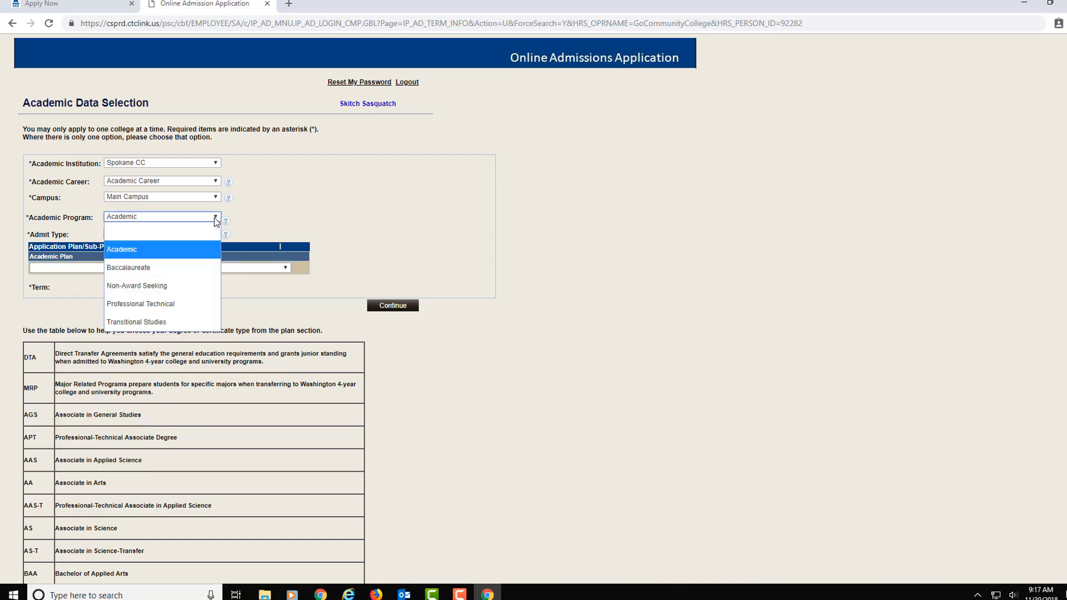
pyautogui.click(186, 305)
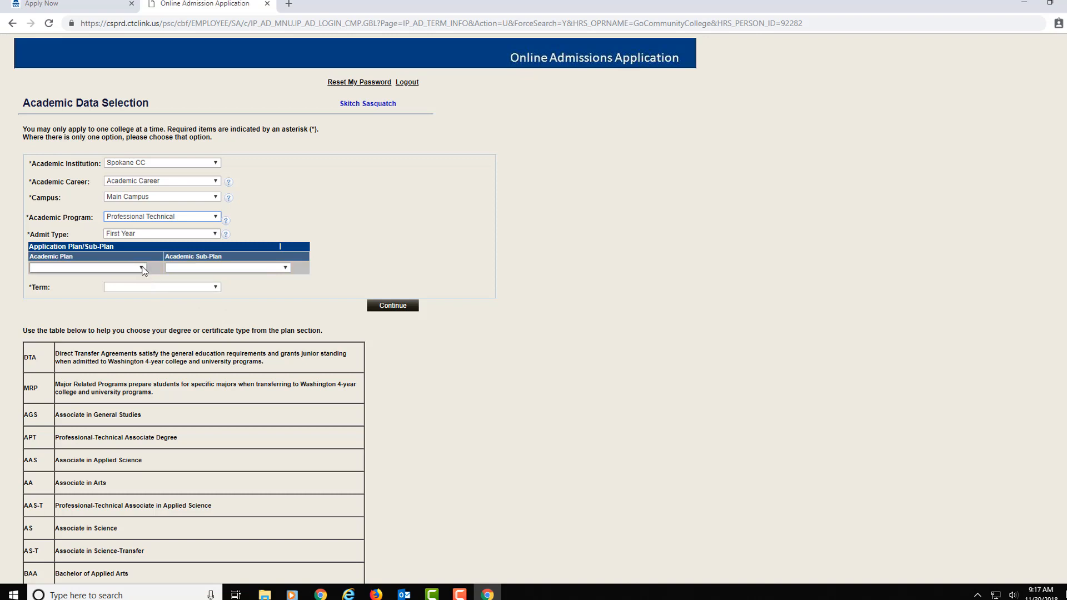
pyautogui.click(142, 269)
pyautogui.moveTo(143, 295); pyautogui.dragTo(144, 383)
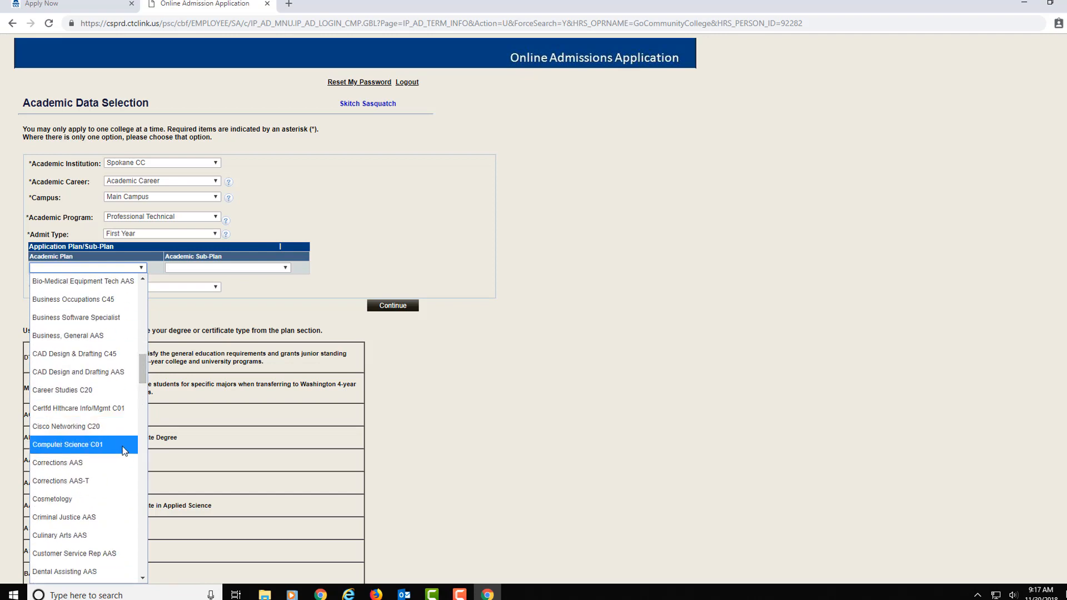
# Step: Choose the Academic program, Associate in Arts DTA plan with no sub-plan, and FALL 2019 term
pyautogui.click(215, 218)
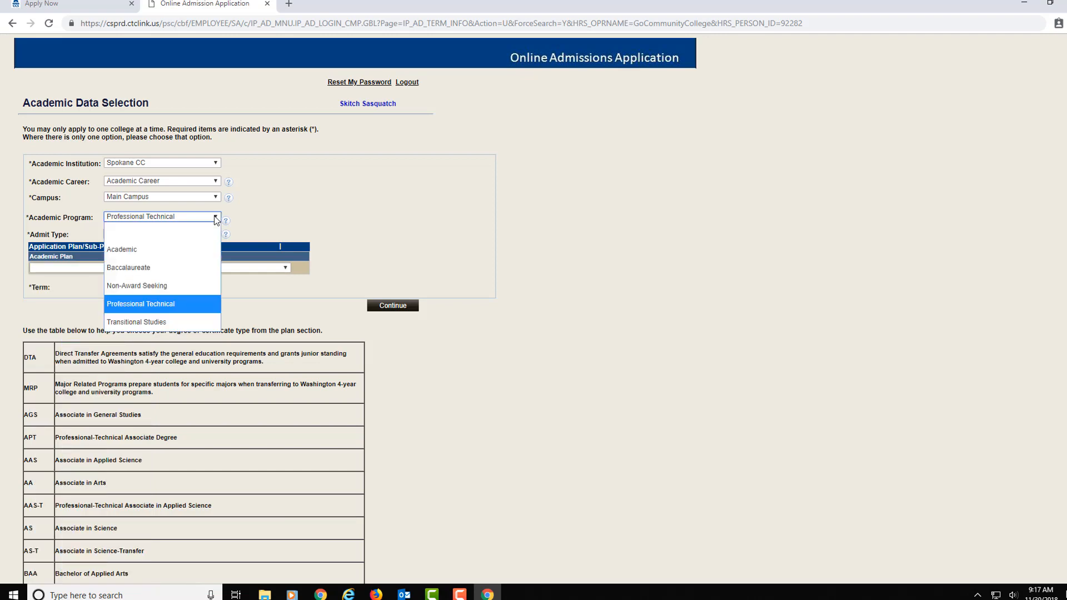
pyautogui.click(186, 249)
pyautogui.click(141, 268)
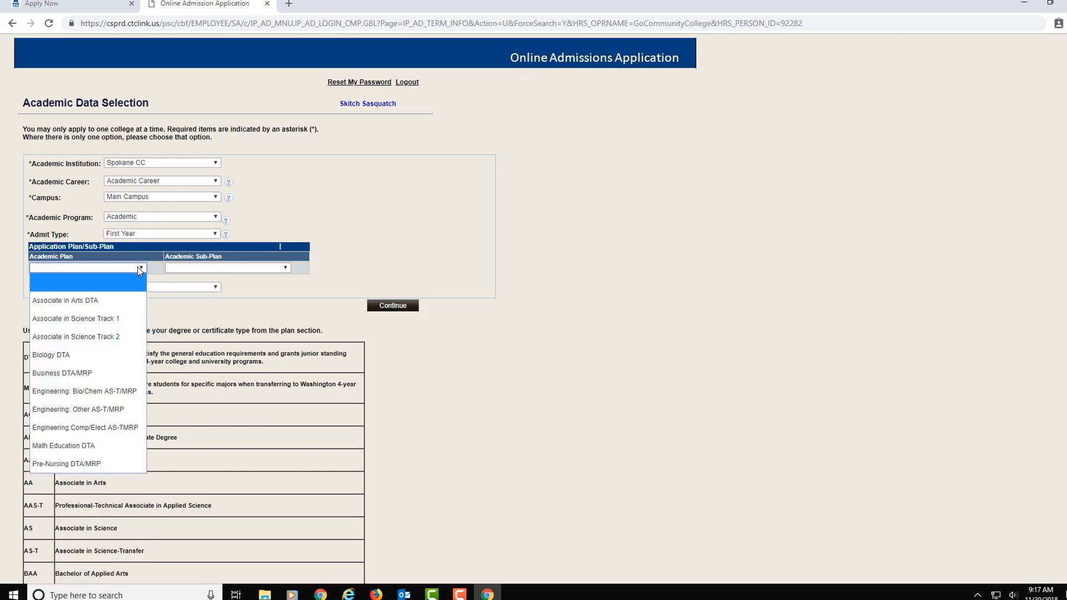
pyautogui.click(129, 303)
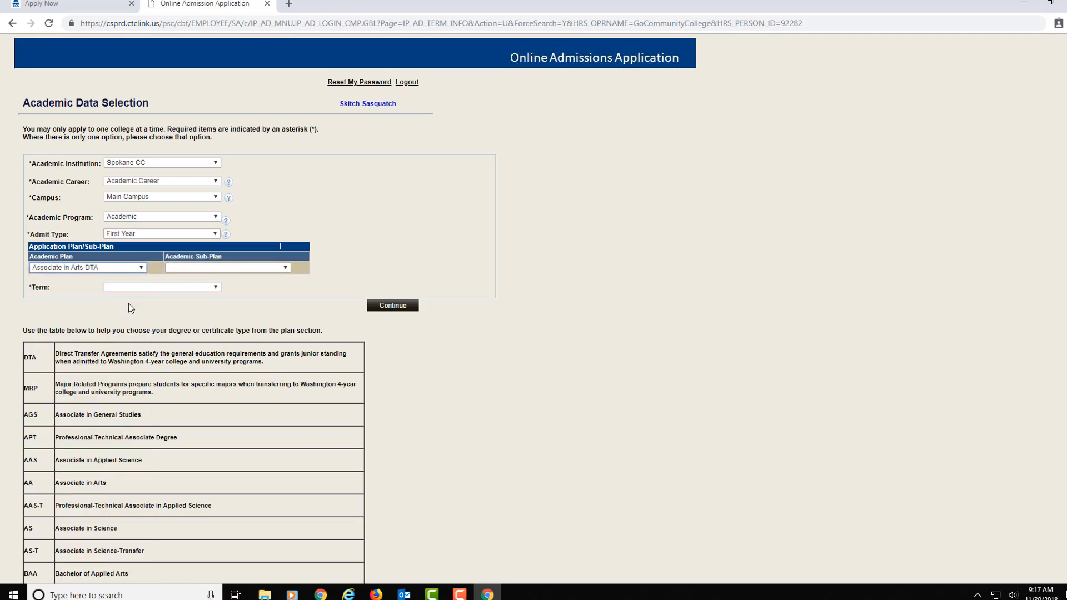
pyautogui.click(283, 270)
pyautogui.click(283, 271)
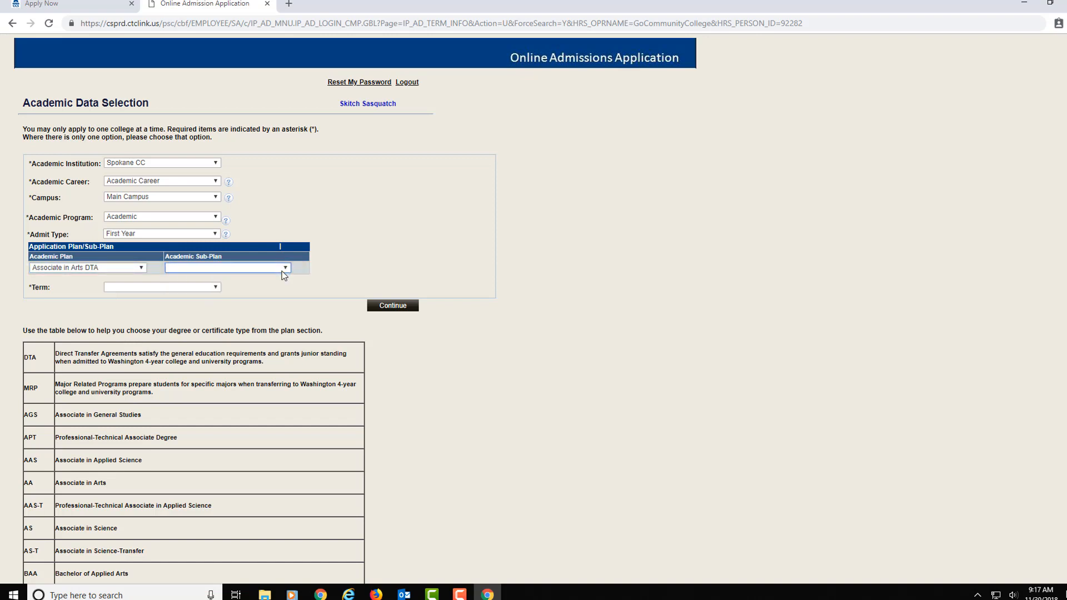
pyautogui.click(217, 289)
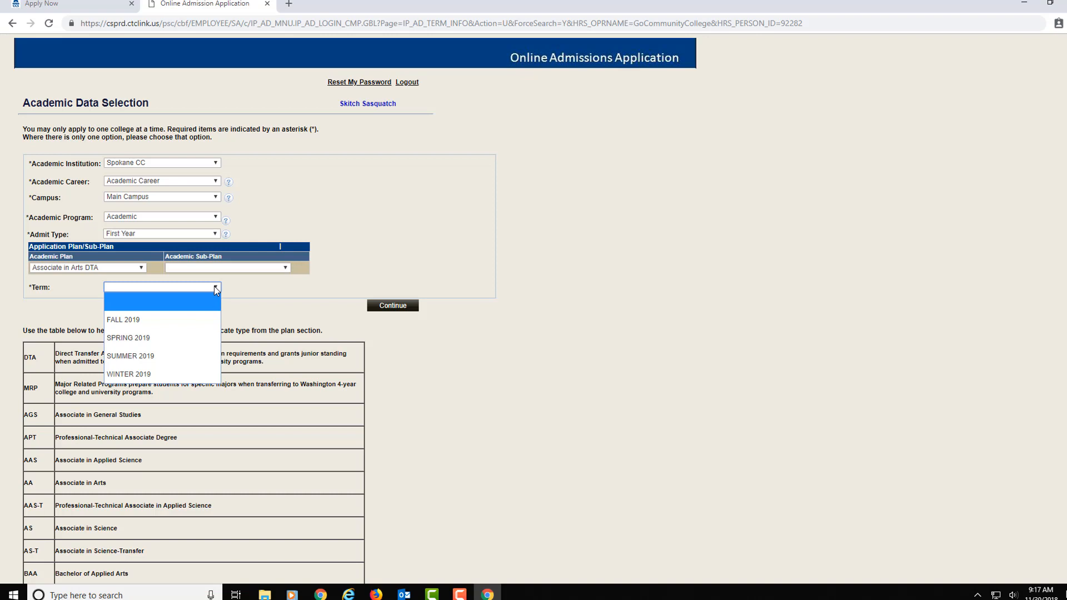
pyautogui.click(175, 326)
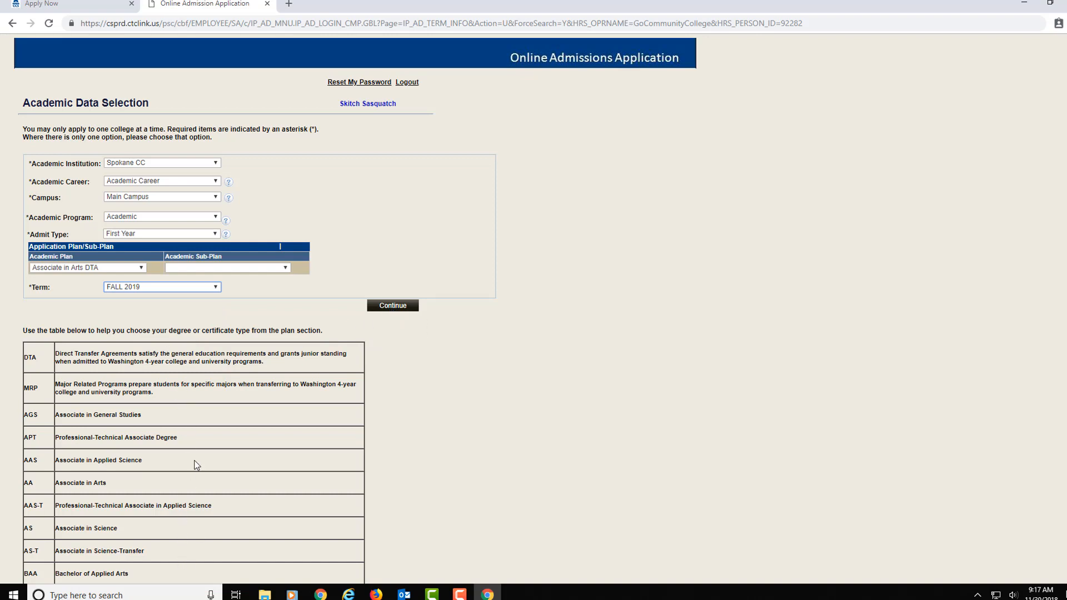
pyautogui.click(393, 306)
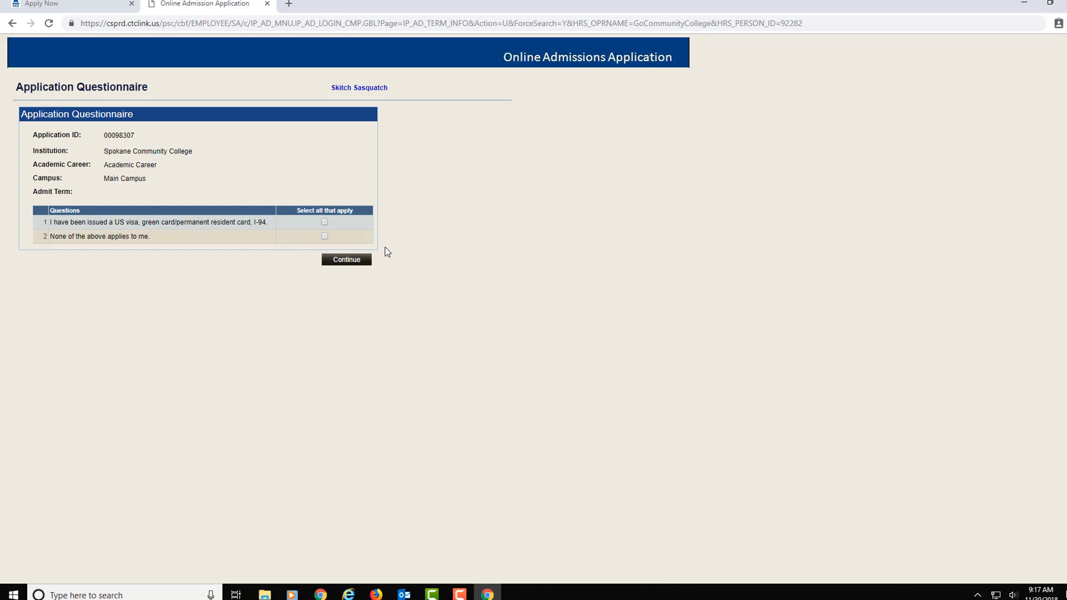
# Step: Mark 'None of the above applies to me' and continue to the application overview
pyautogui.click(324, 238)
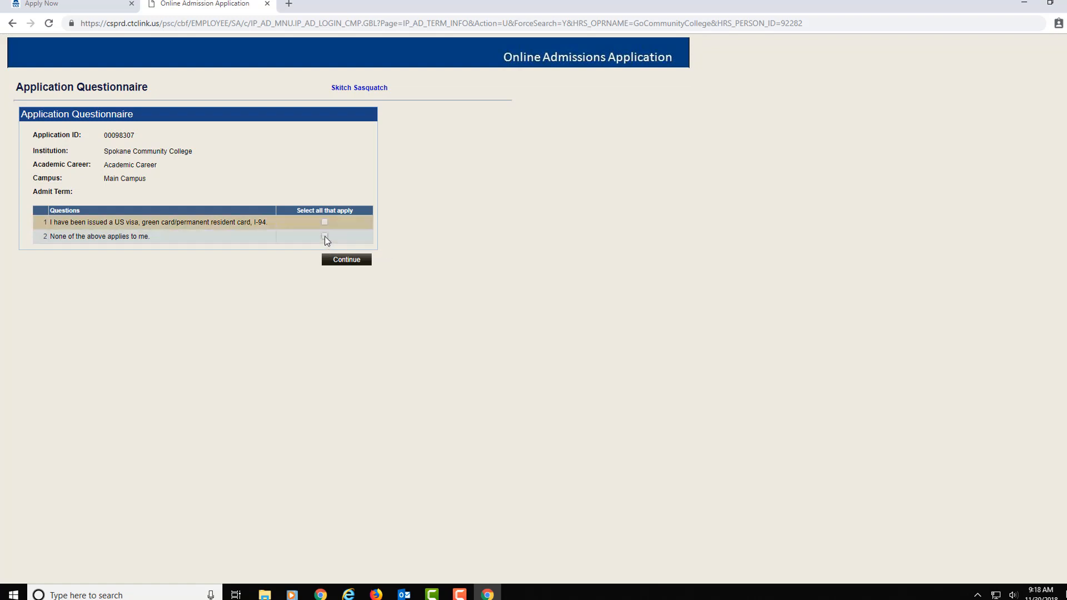
pyautogui.click(345, 260)
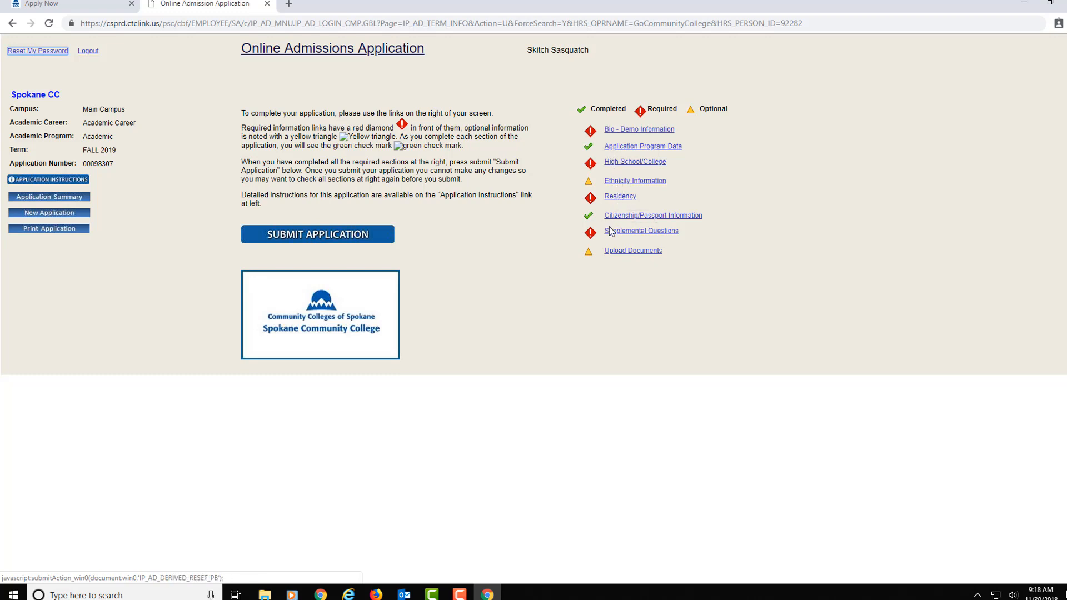
# Step: Save Bio - Demo details as Male, Mobile phone, country USA and US Citizen status
pyautogui.click(626, 131)
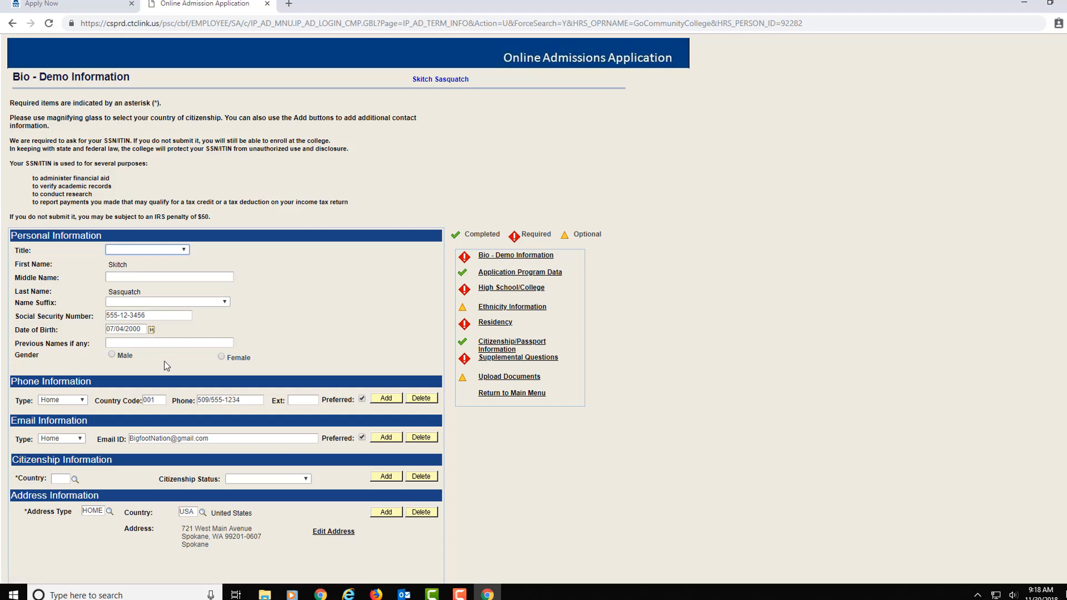
pyautogui.click(112, 356)
pyautogui.click(83, 401)
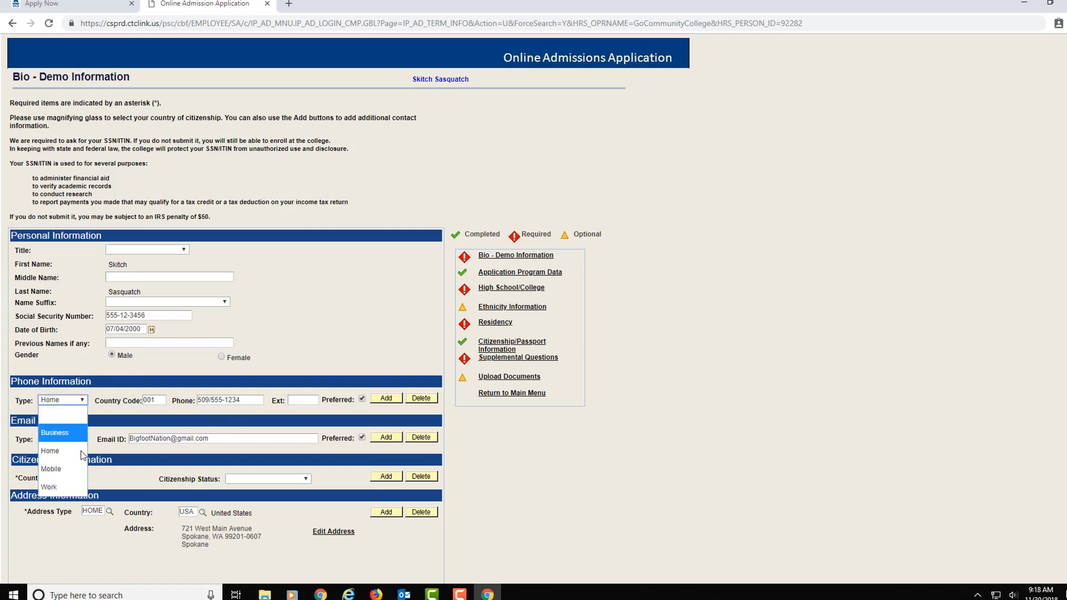
pyautogui.click(67, 468)
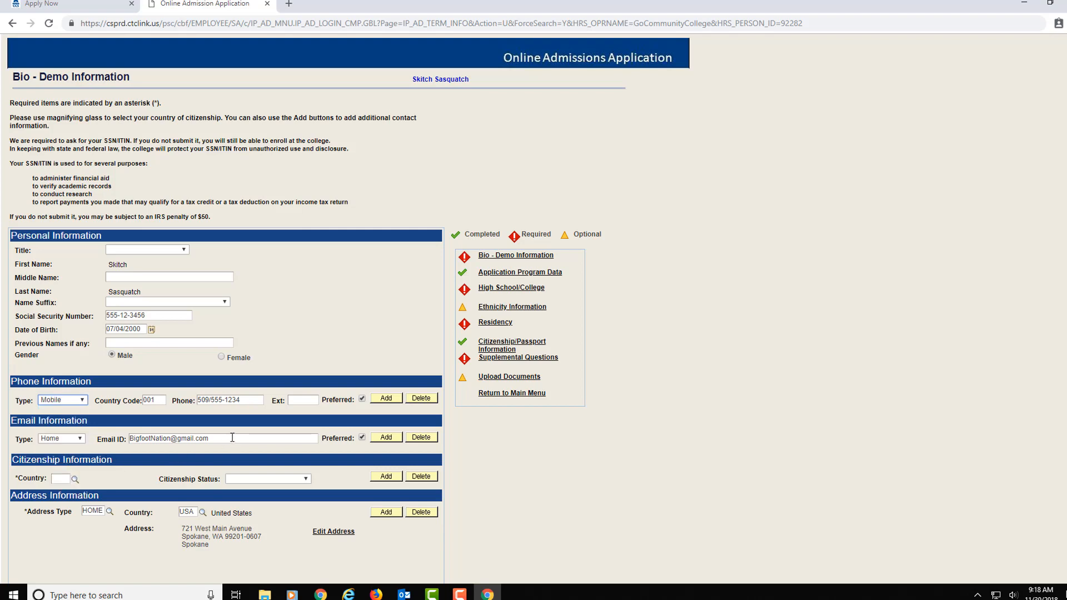
pyautogui.click(64, 478)
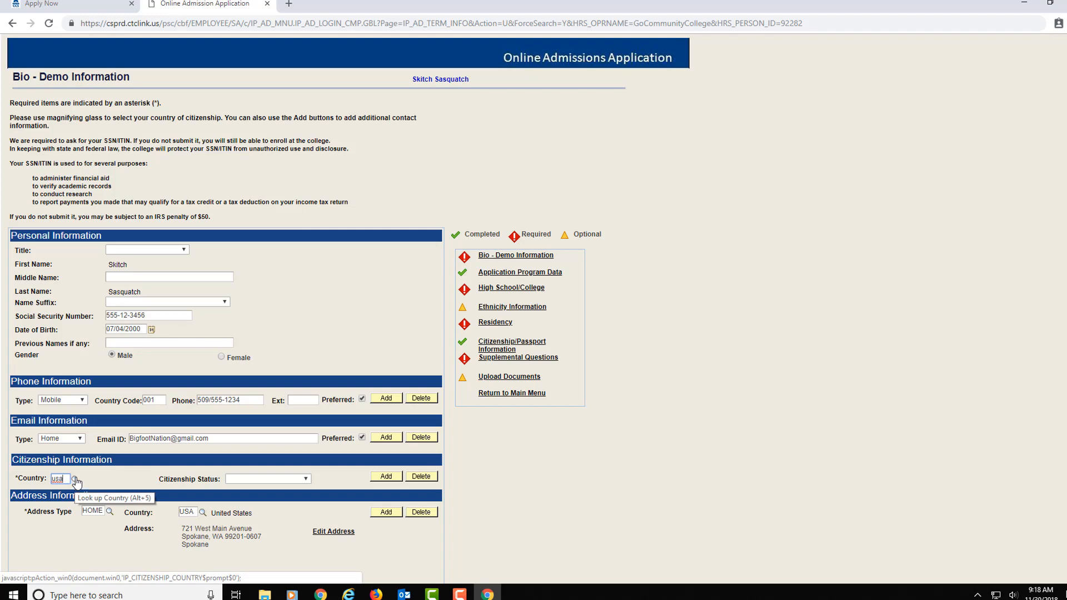
pyautogui.click(247, 479)
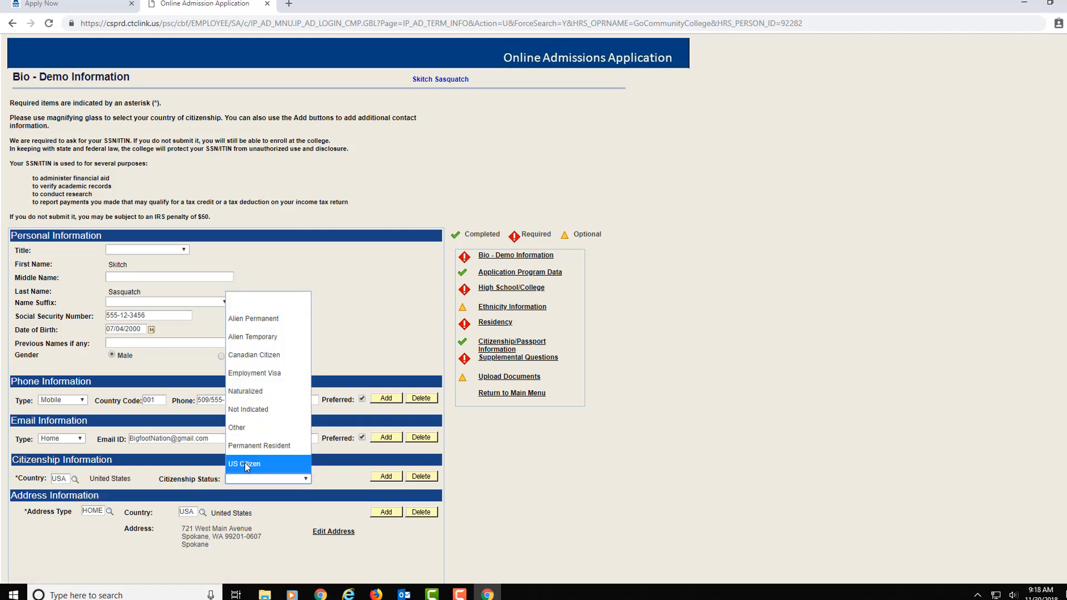
pyautogui.click(245, 463)
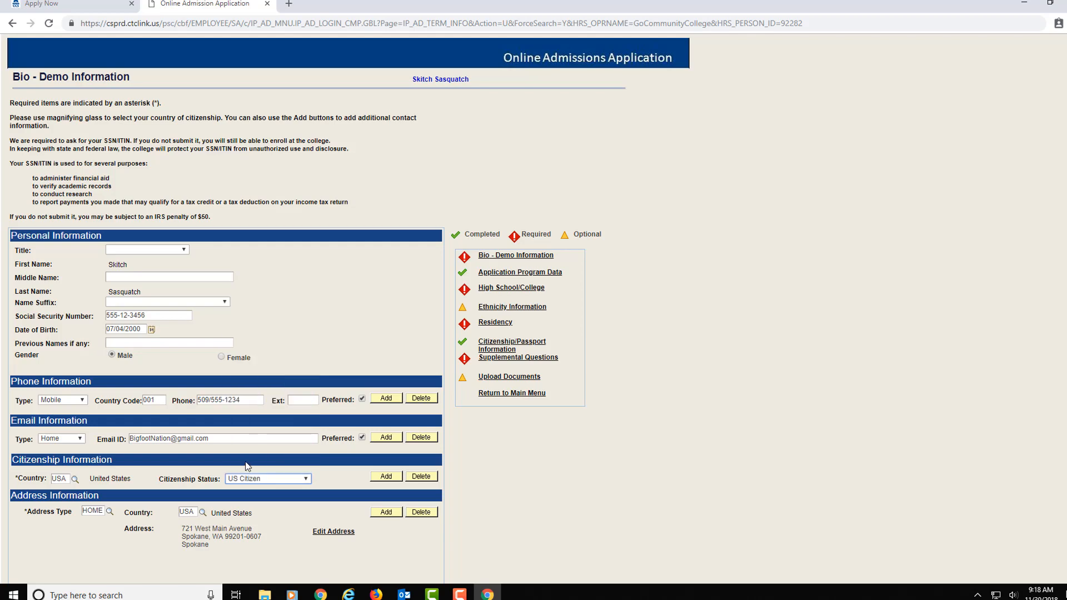
pyautogui.scroll(-2, 255, 511)
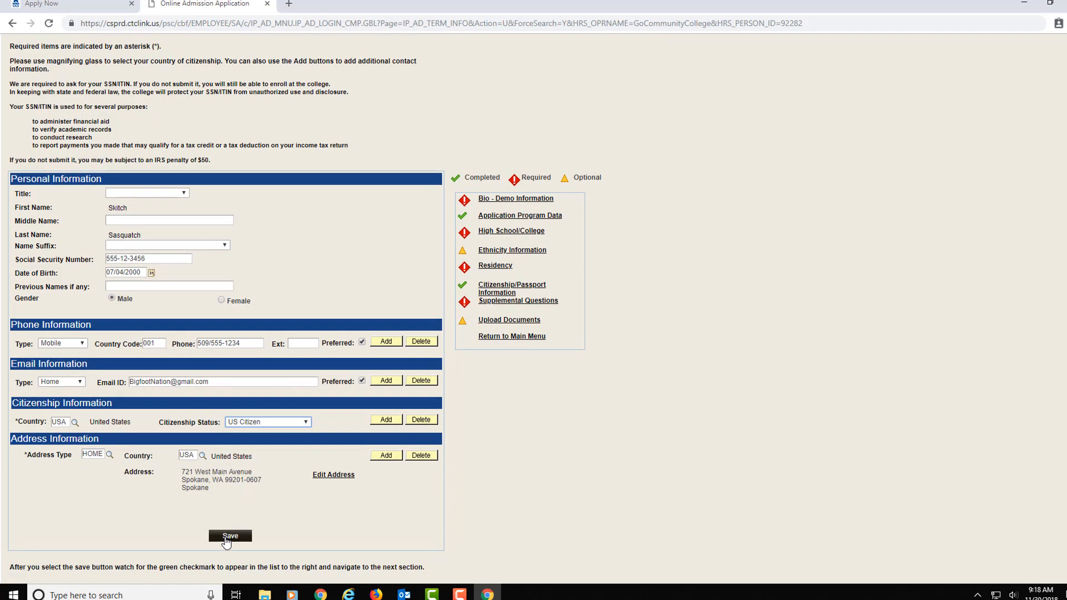
pyautogui.click(230, 536)
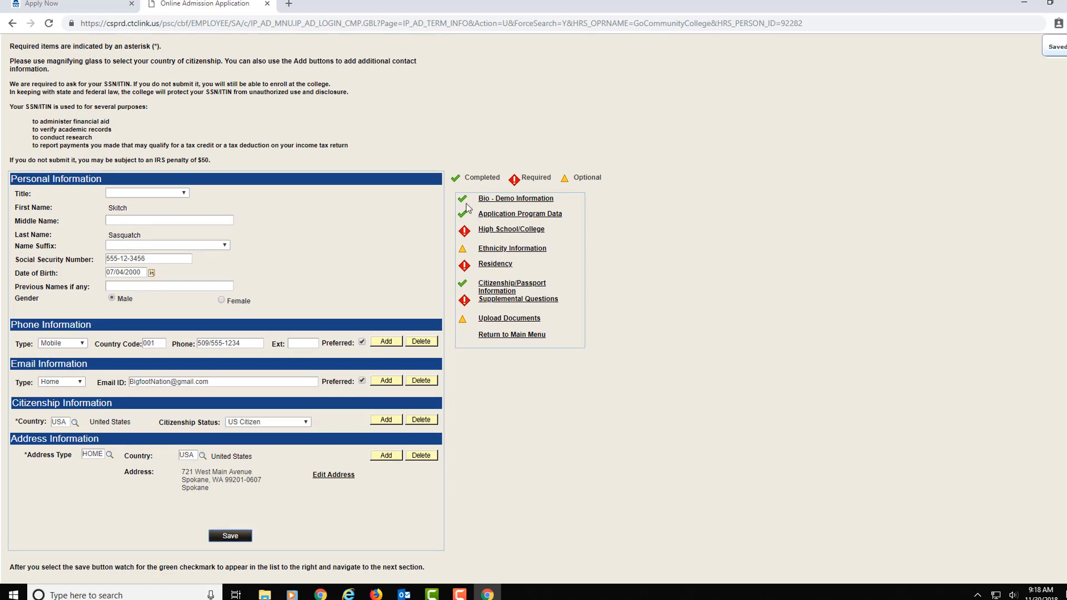
pyautogui.click(507, 234)
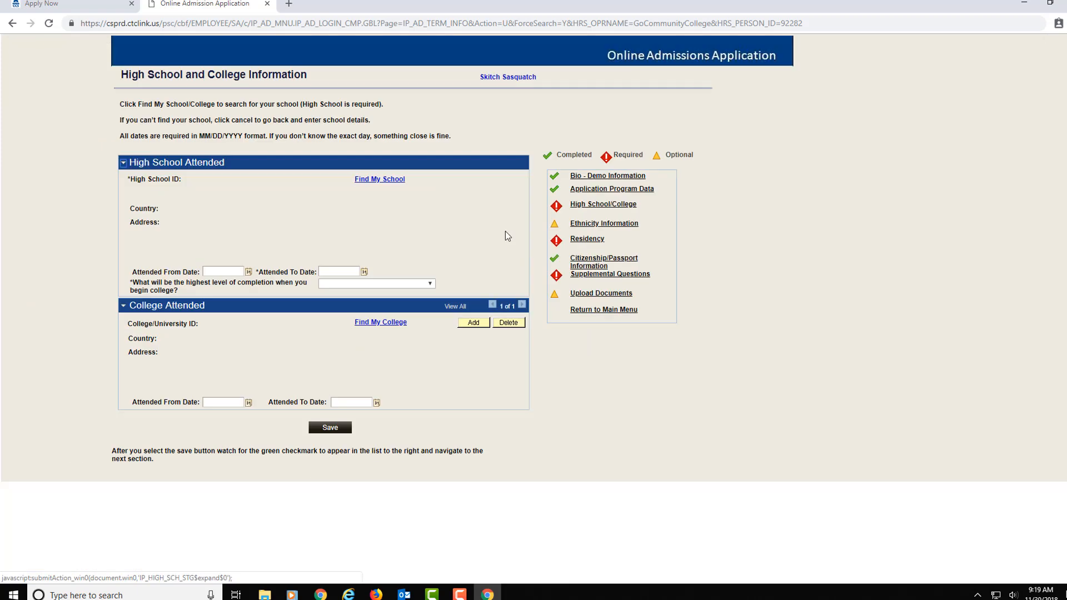
# Step: Search for North Central in Spokane, WA, USA and select North Central High School (000132770)
pyautogui.click(377, 180)
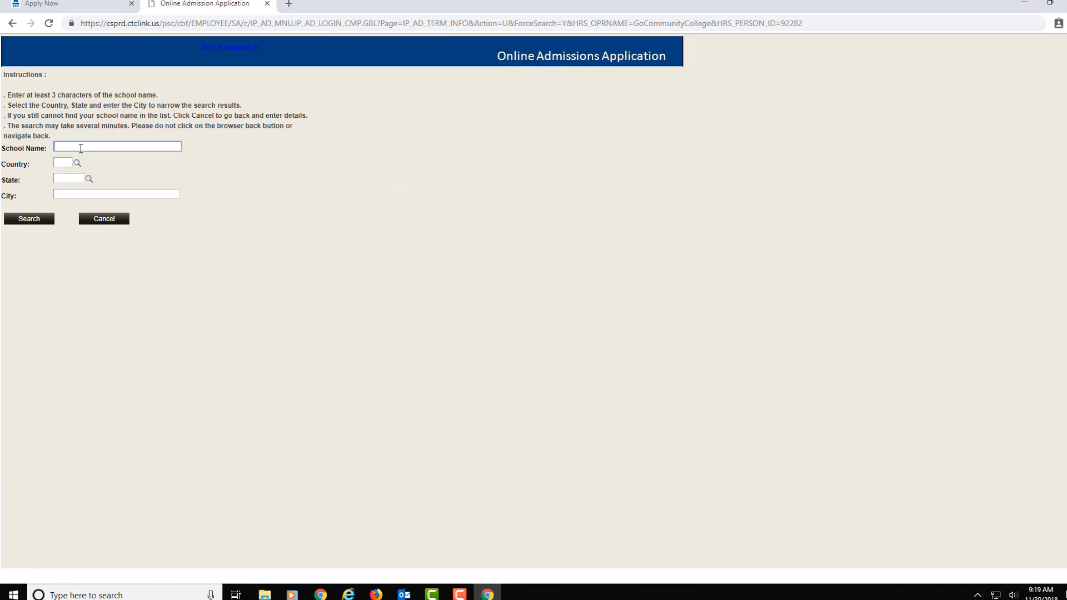
pyautogui.click(92, 146)
pyautogui.write('North Central')
pyautogui.click(64, 161)
pyautogui.write('usa')
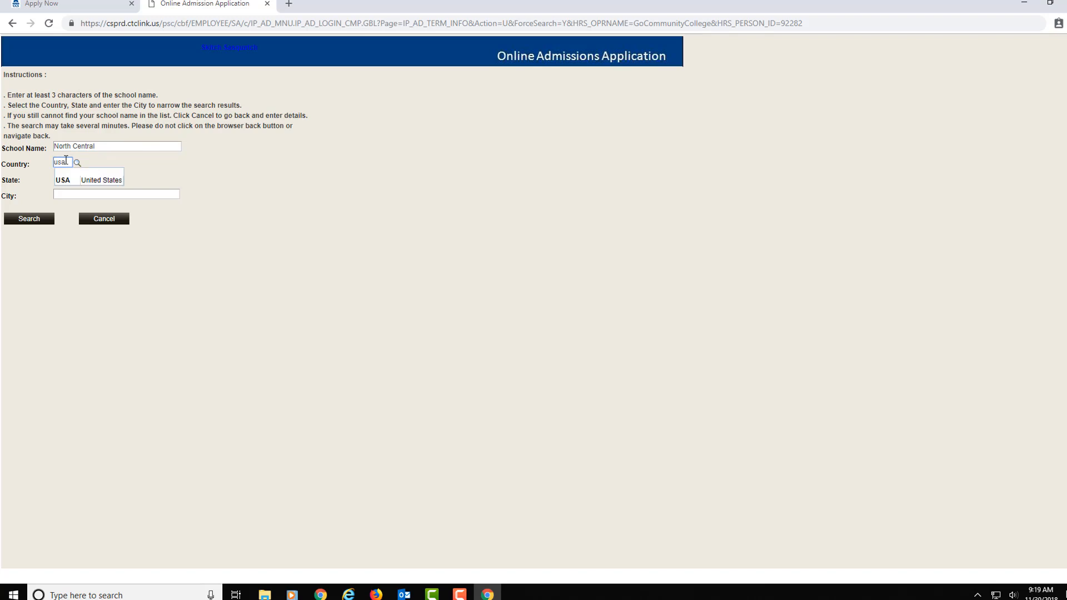
pyautogui.click(72, 180)
pyautogui.click(58, 179)
pyautogui.write('WA')
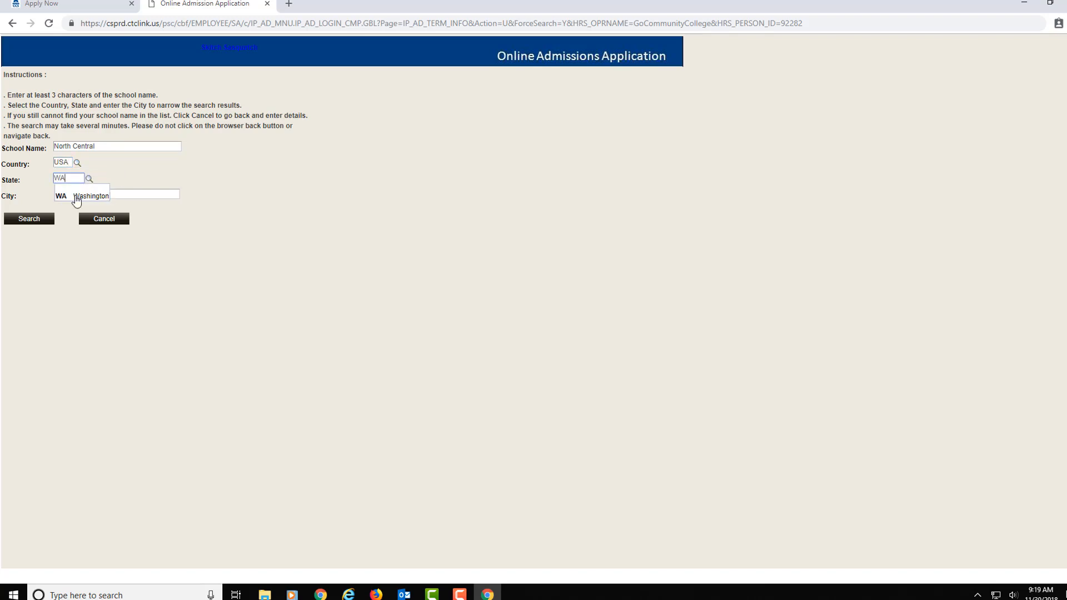
pyautogui.click(96, 196)
pyautogui.click(100, 196)
pyautogui.write('Spo')
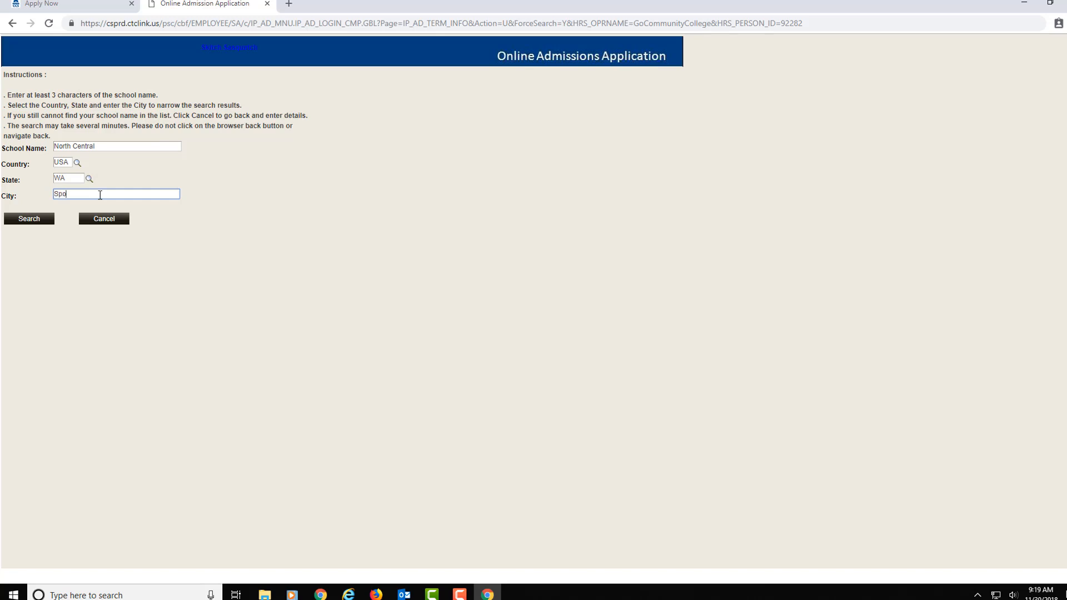
pyautogui.write('kane')
pyautogui.click(18, 220)
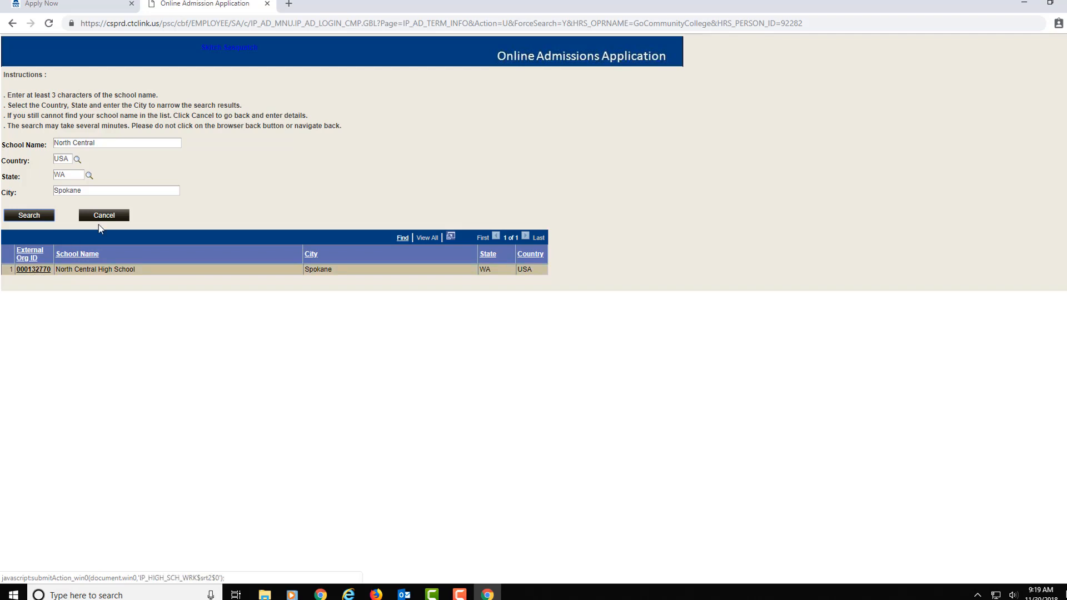
pyautogui.click(33, 270)
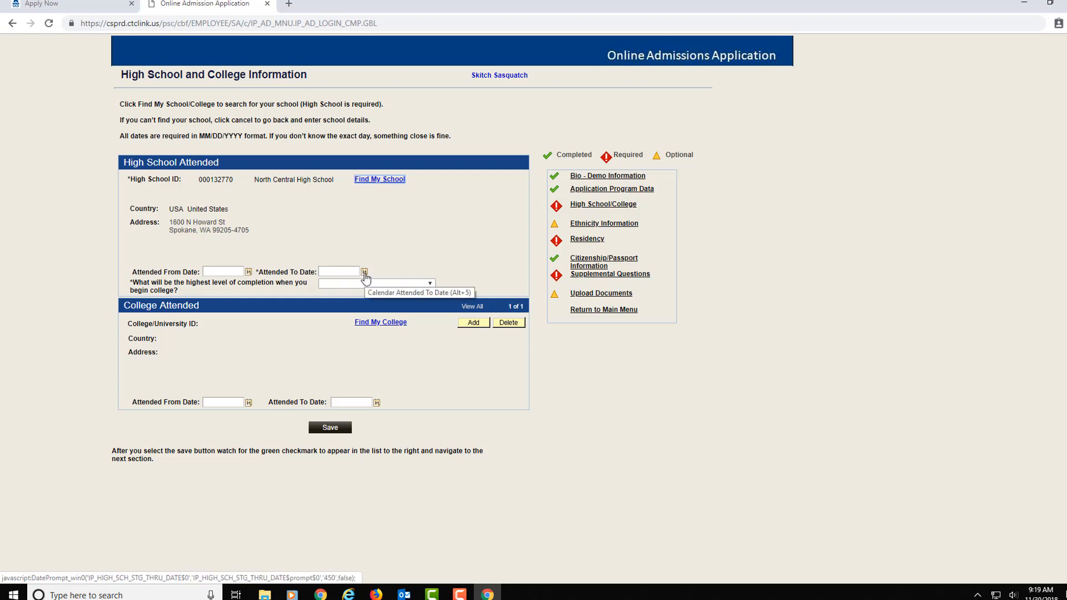
# Step: Set the attended-to date to 06/08/2019 using the calendar
pyautogui.click(364, 272)
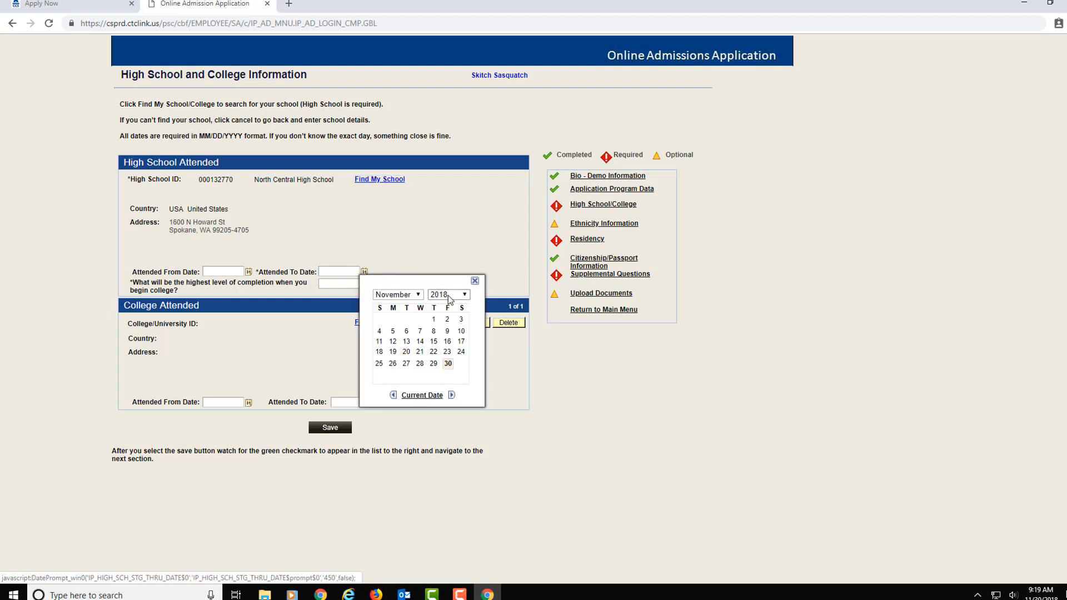
pyautogui.click(465, 296)
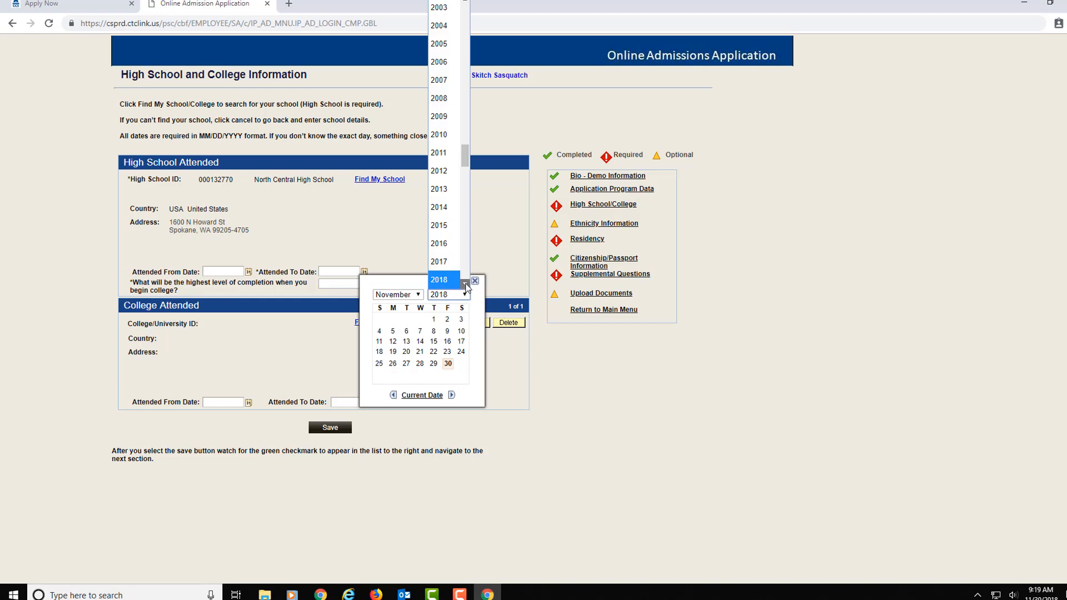
pyautogui.click(465, 284)
pyautogui.click(442, 280)
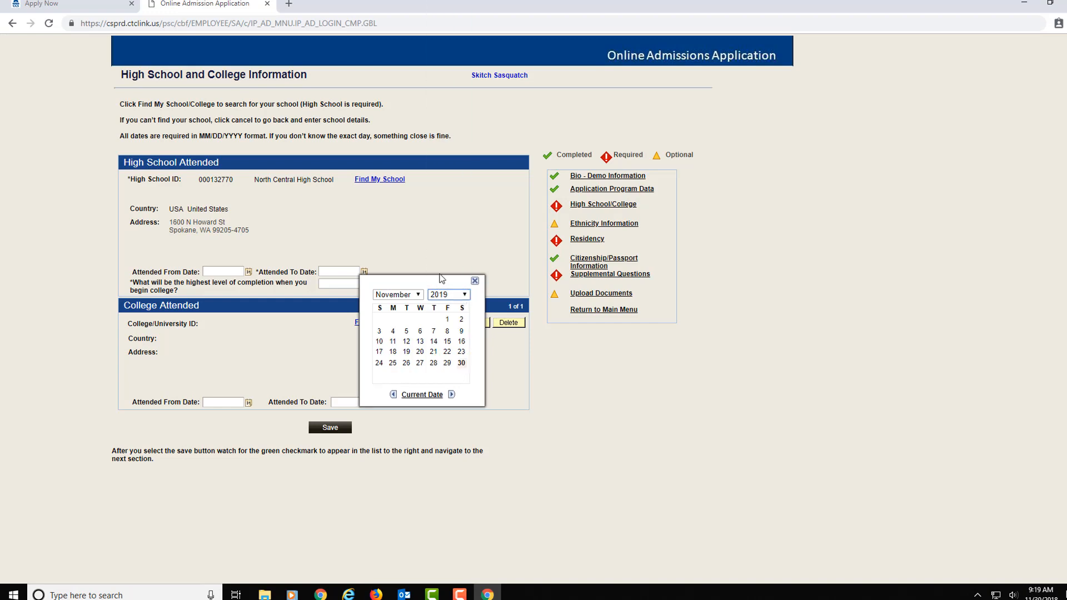
pyautogui.click(417, 297)
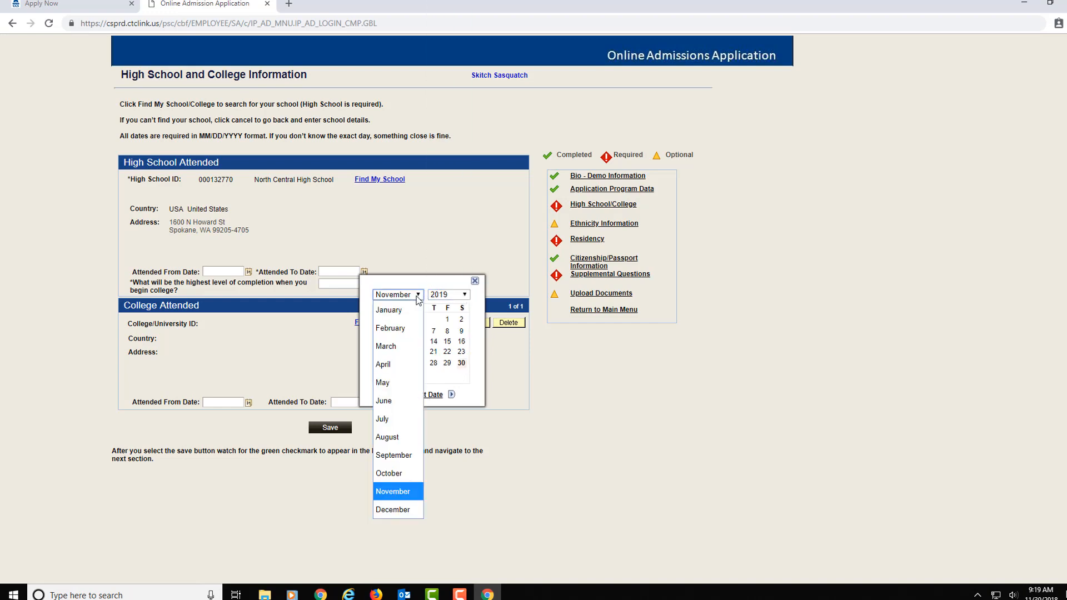
pyautogui.click(387, 401)
pyautogui.click(462, 334)
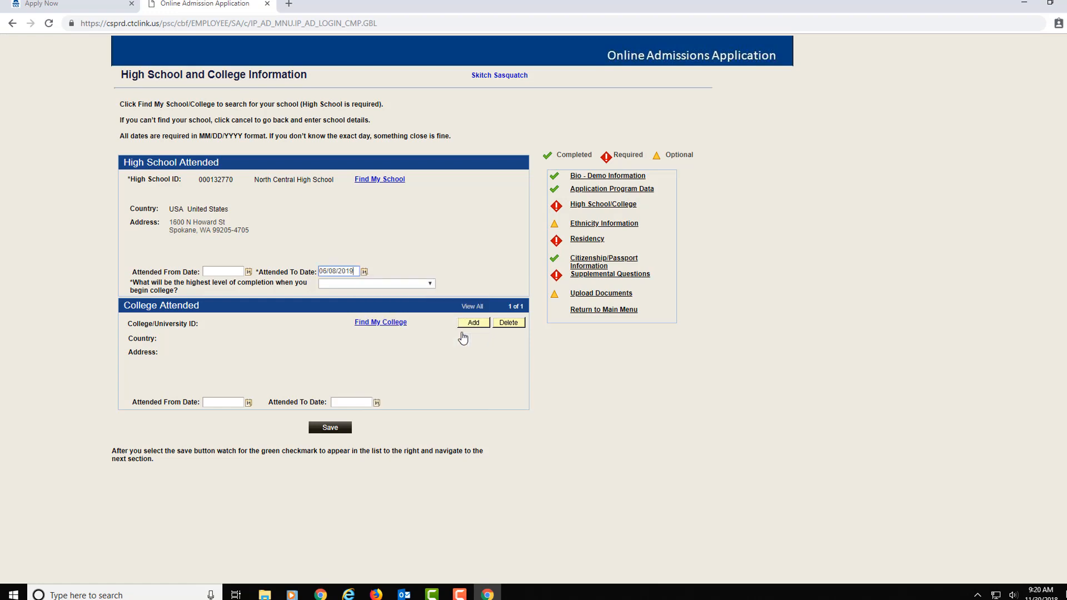
# Step: Choose High School Diploma as the completion level and save the section
pyautogui.click(430, 284)
pyautogui.click(395, 373)
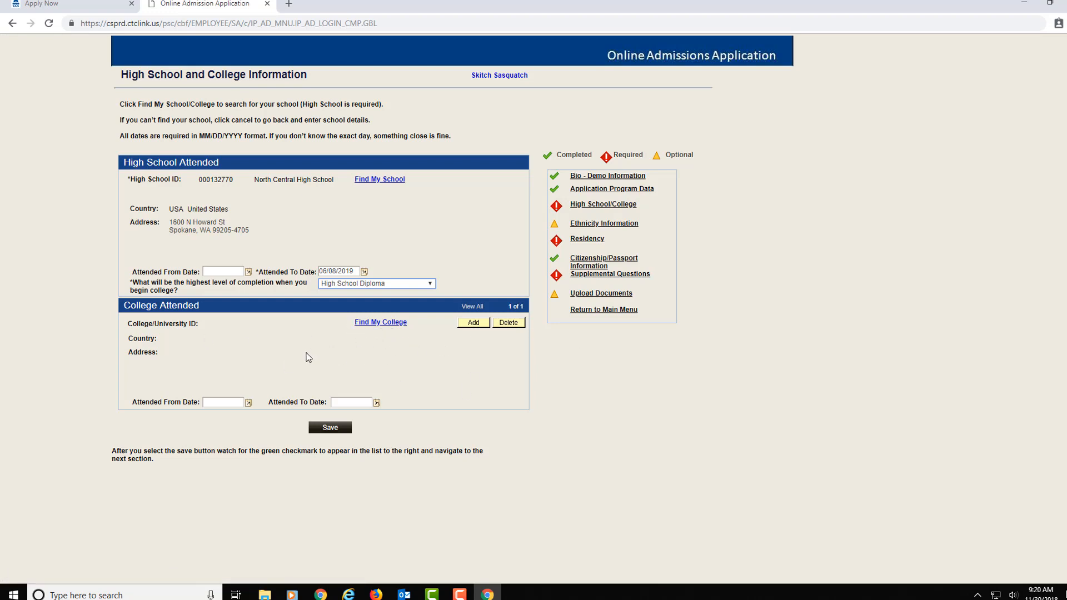
pyautogui.click(332, 430)
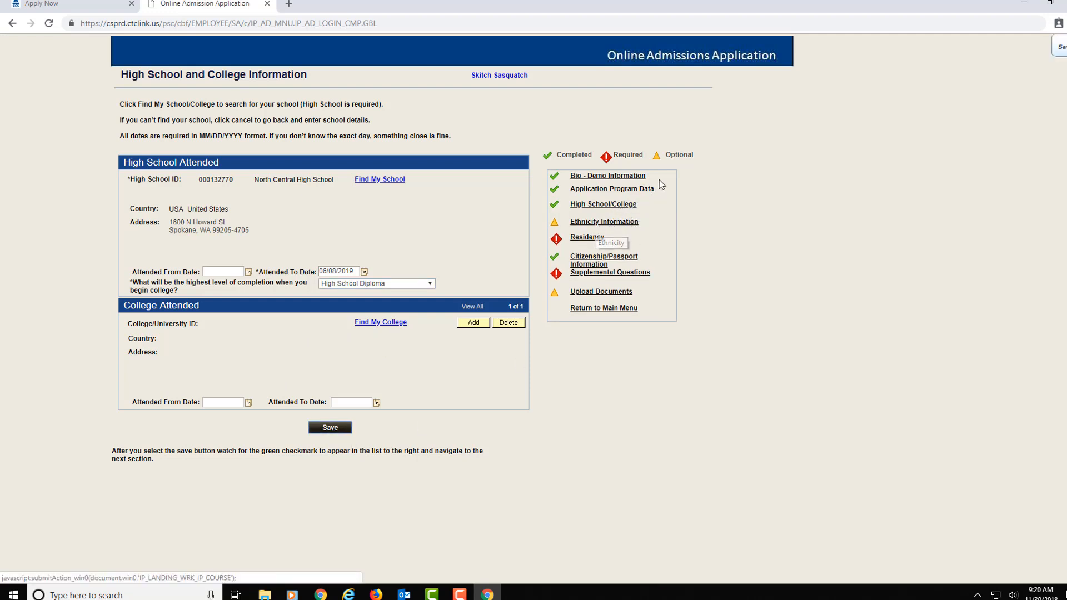
# Step: Record not Hispanic or Latino, Native Hawaiian/Oth Pac Island race with Hawaiian ethnic group, and save
pyautogui.click(592, 223)
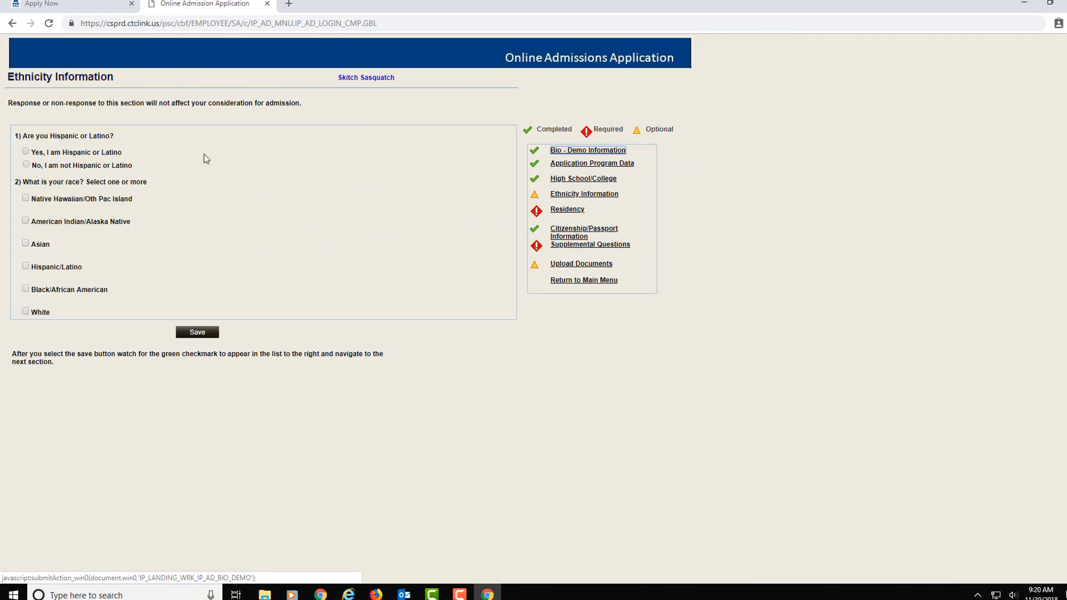
pyautogui.click(25, 165)
pyautogui.click(26, 221)
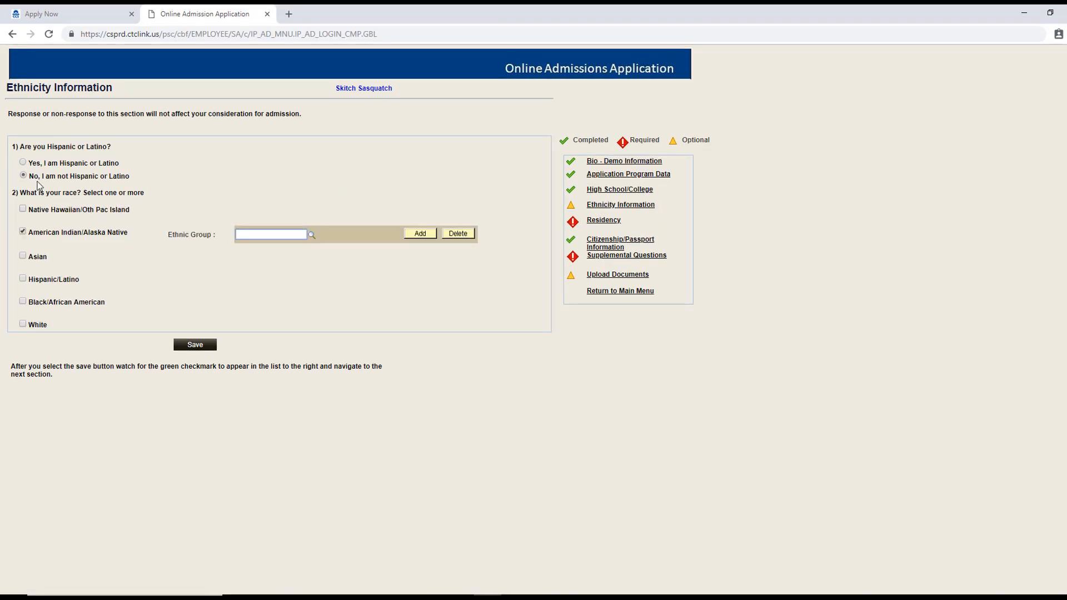
pyautogui.click(25, 211)
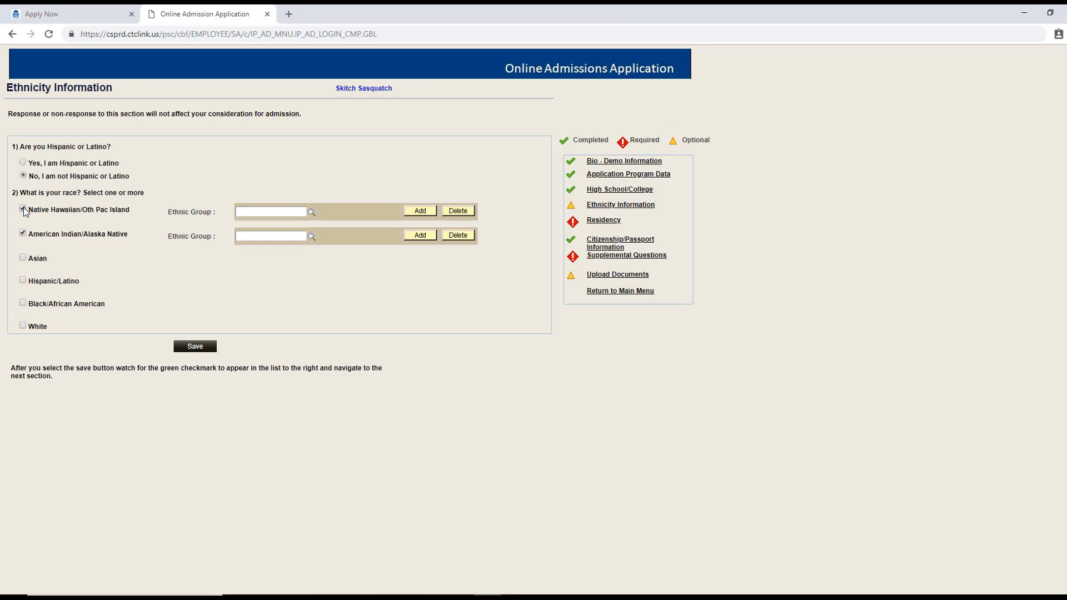
pyautogui.click(23, 234)
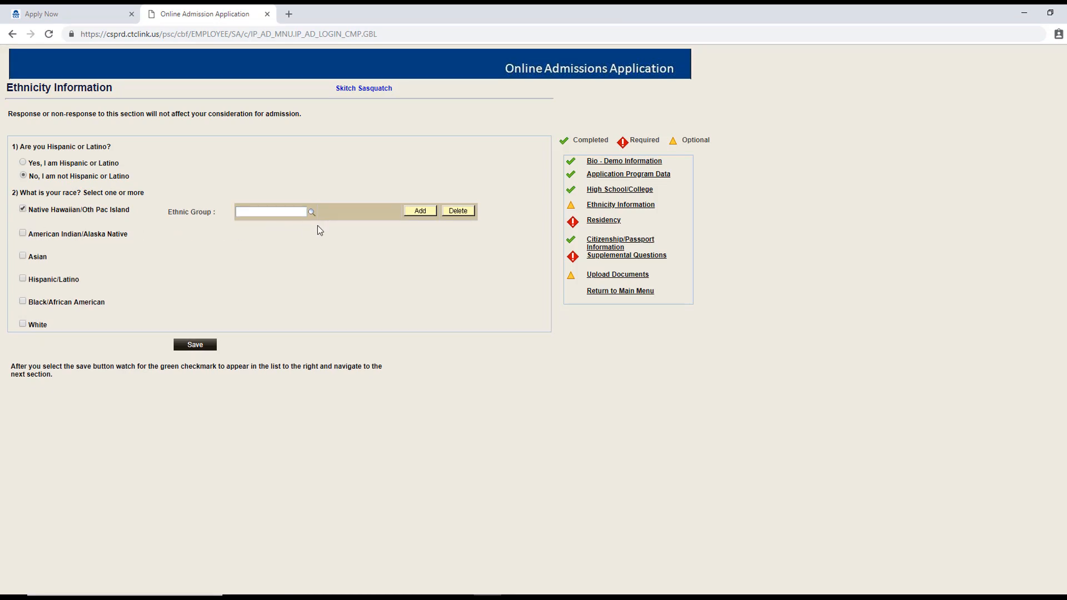
pyautogui.click(313, 214)
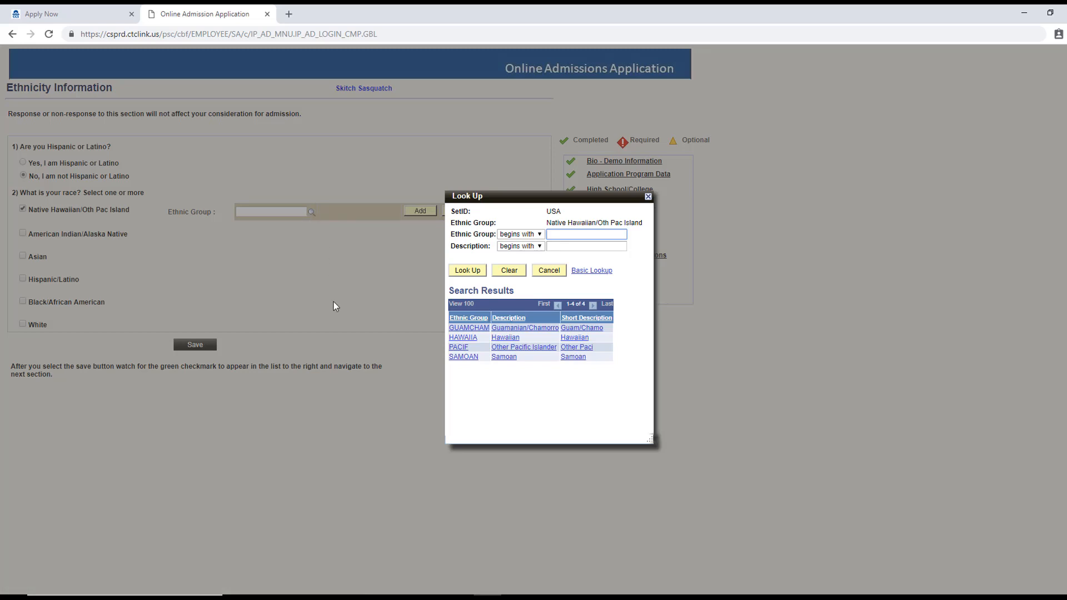
pyautogui.click(510, 341)
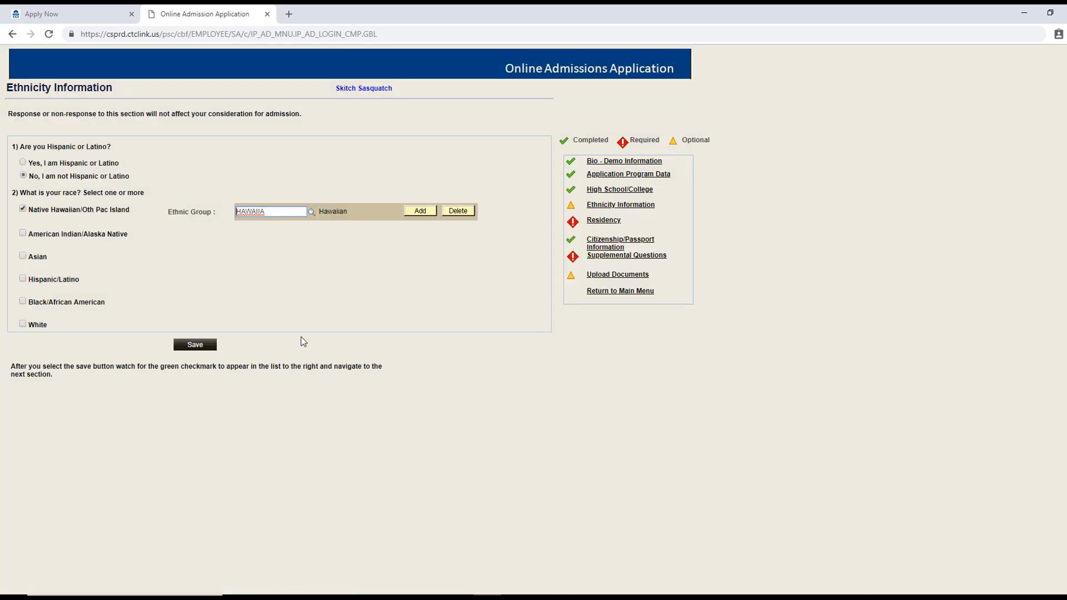
pyautogui.click(195, 345)
pyautogui.click(604, 222)
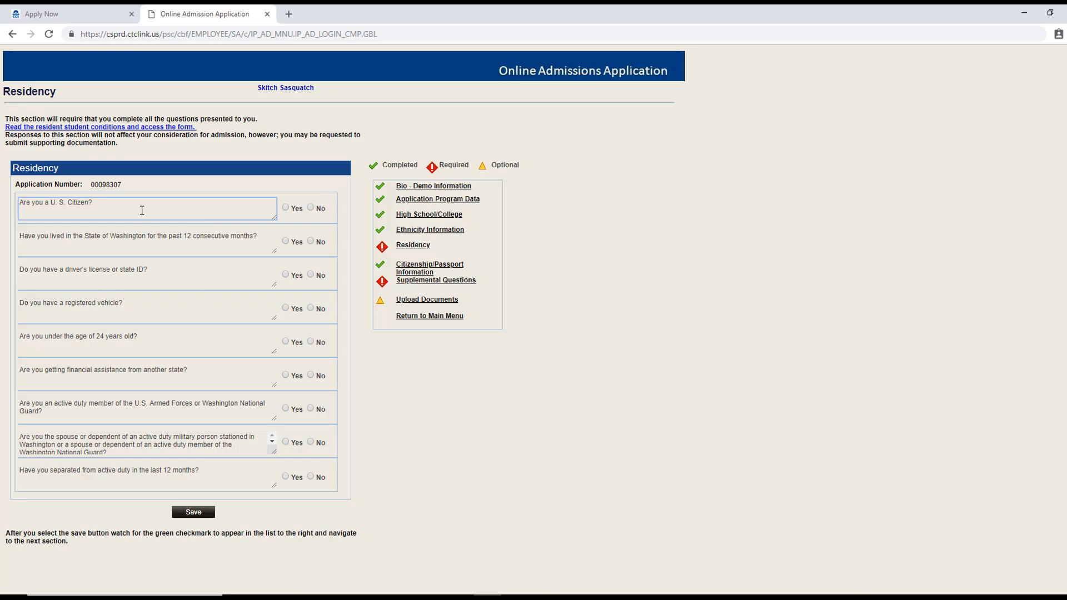
# Step: Answer Yes to citizenship, WA driver's license and WA-registered vehicle
pyautogui.click(286, 208)
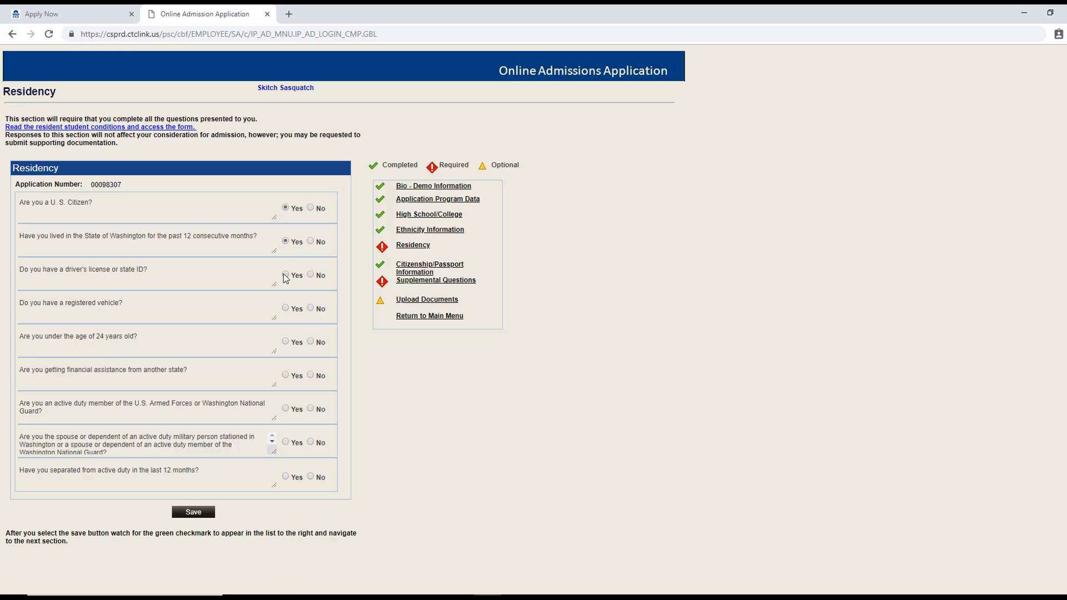
pyautogui.click(285, 274)
pyautogui.click(320, 296)
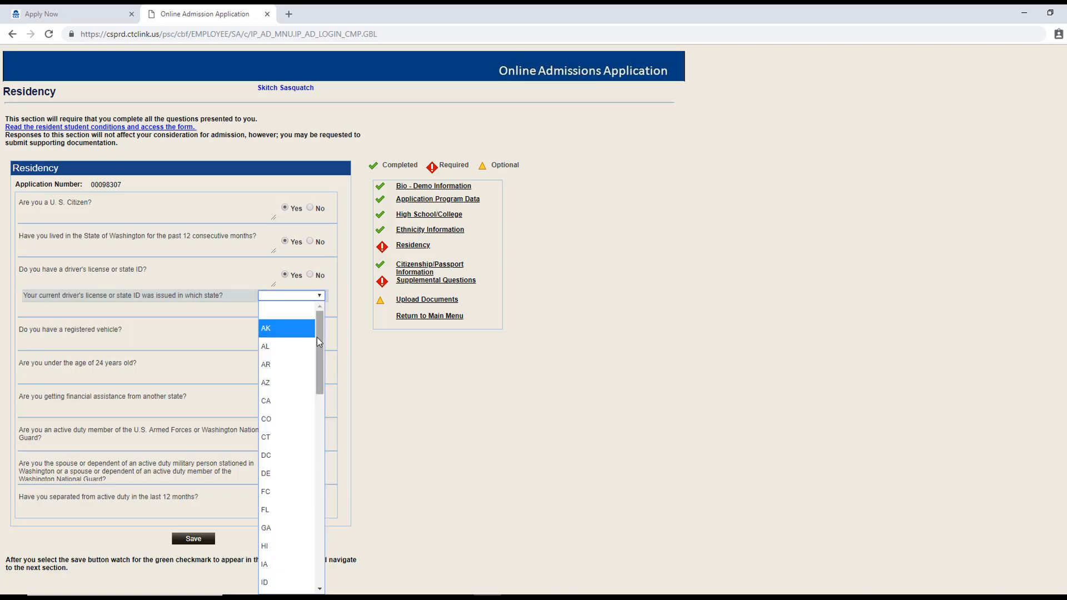
pyautogui.moveTo(317, 338); pyautogui.dragTo(317, 528)
pyautogui.click(302, 530)
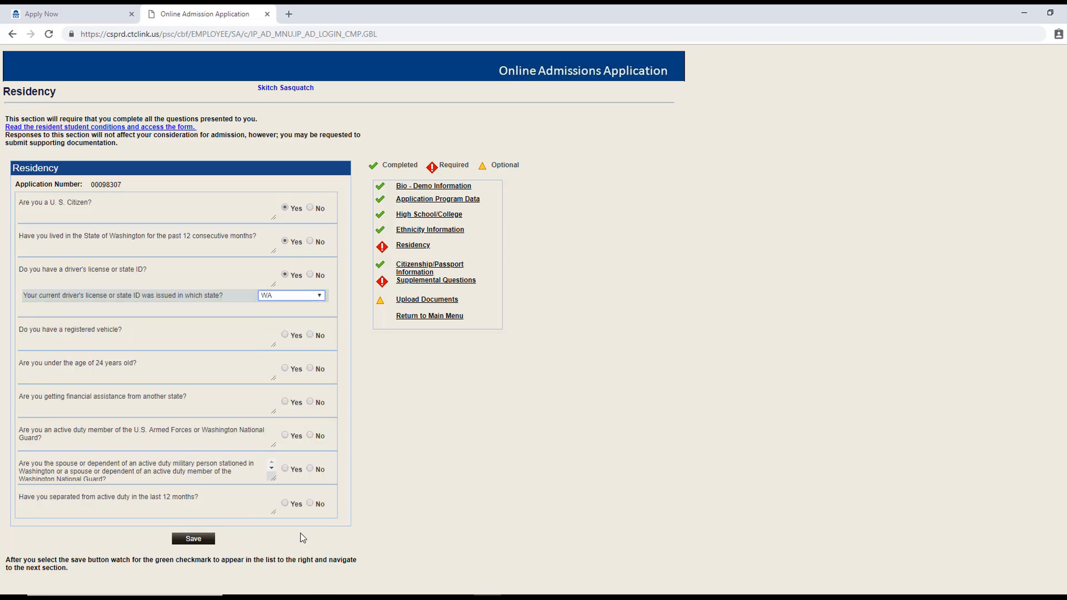
pyautogui.click(285, 336)
pyautogui.click(317, 356)
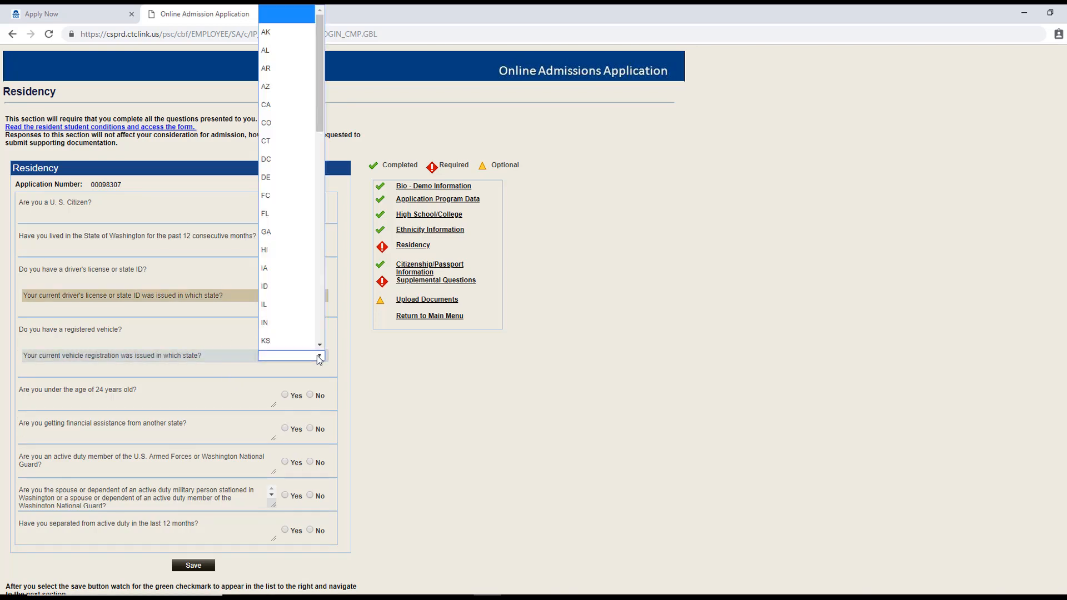
pyautogui.scroll(-10, 322, 332)
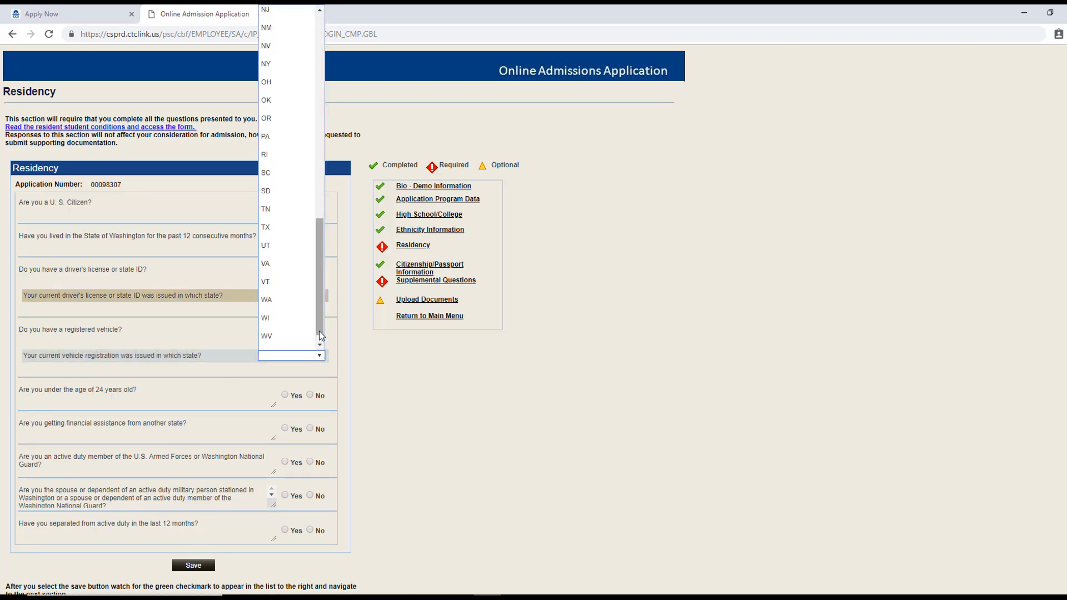
pyautogui.click(288, 300)
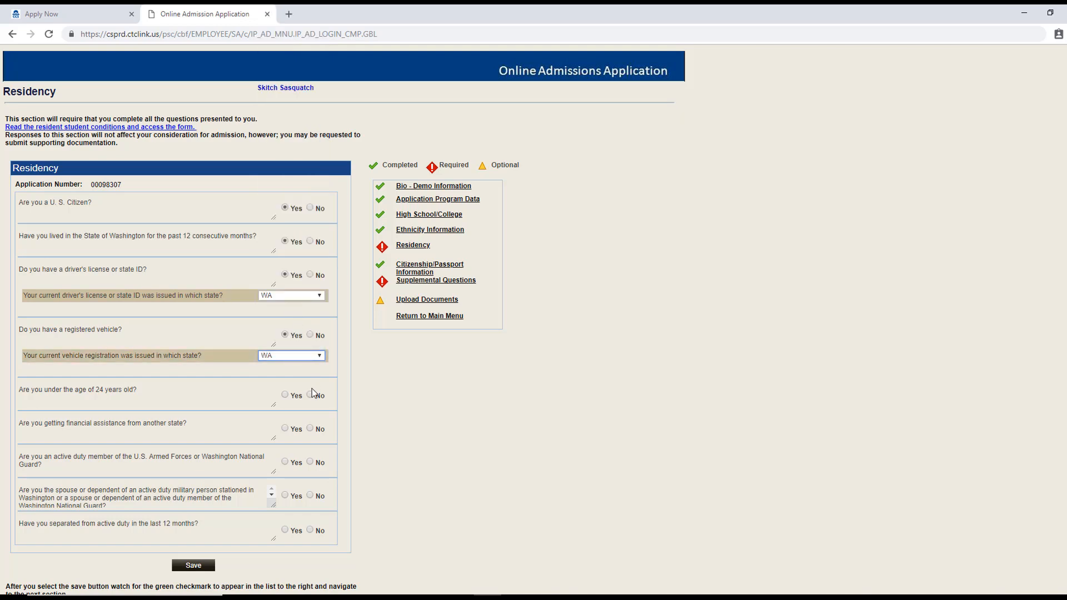
# Step: Answer Yes to under 24, dependent and WA guardian, No to aid and military, then save
pyautogui.click(285, 396)
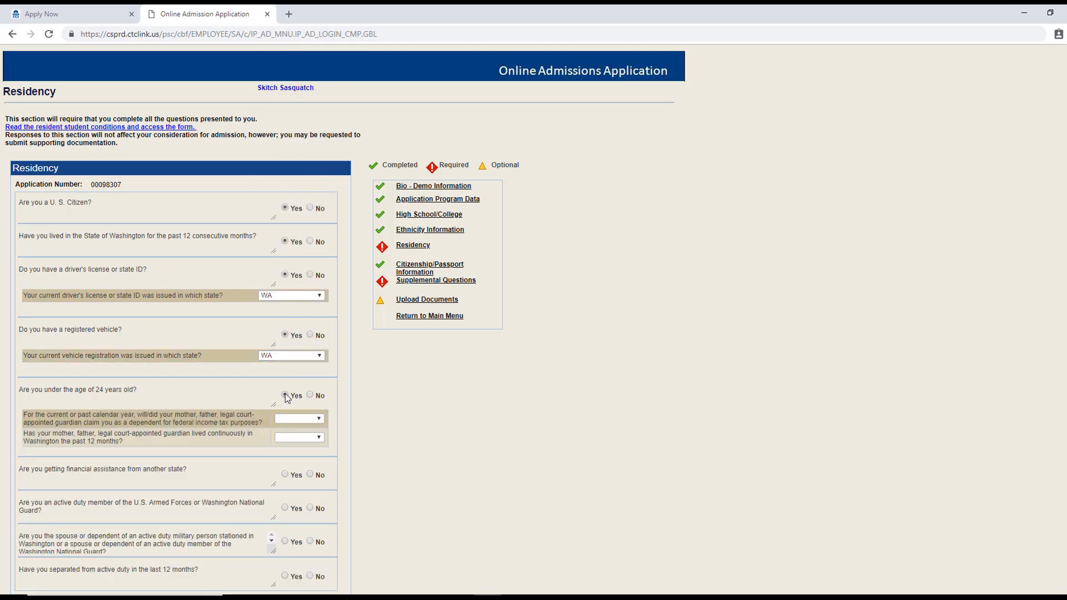
pyautogui.click(320, 420)
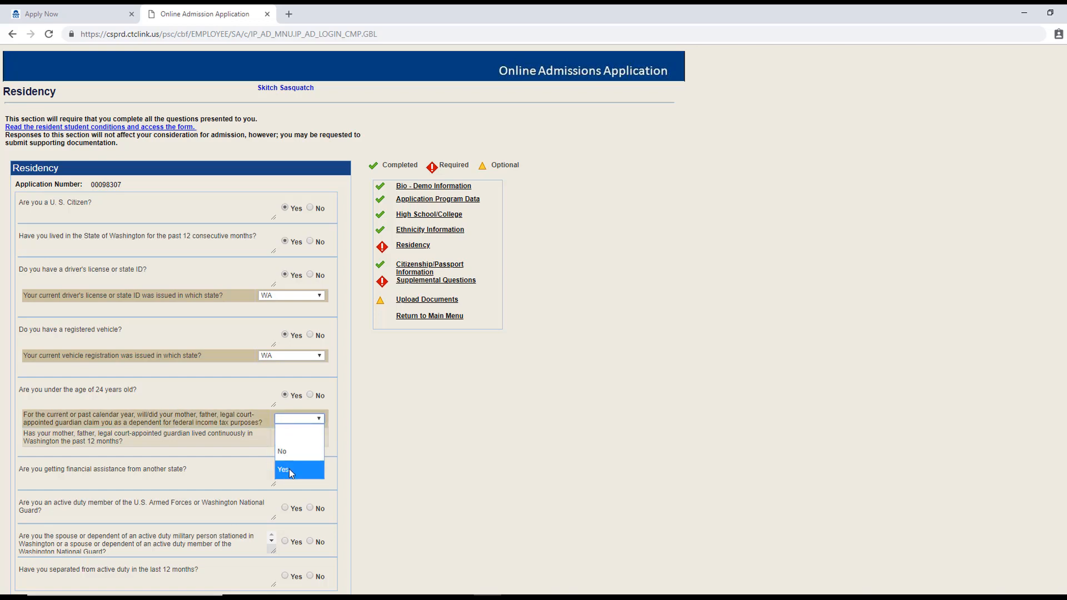
pyautogui.click(289, 470)
pyautogui.click(319, 441)
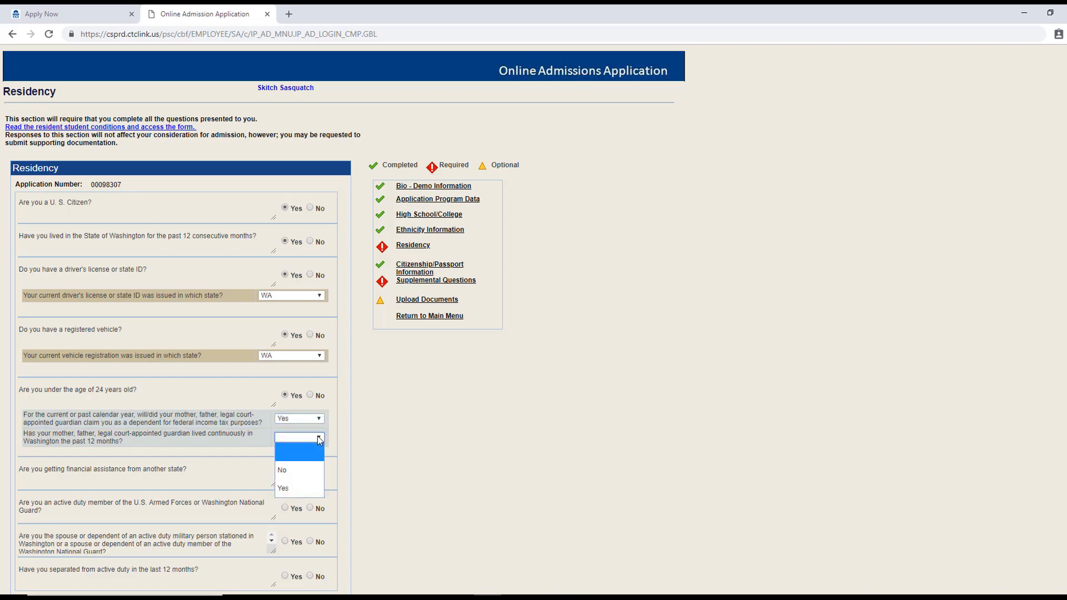
pyautogui.click(312, 488)
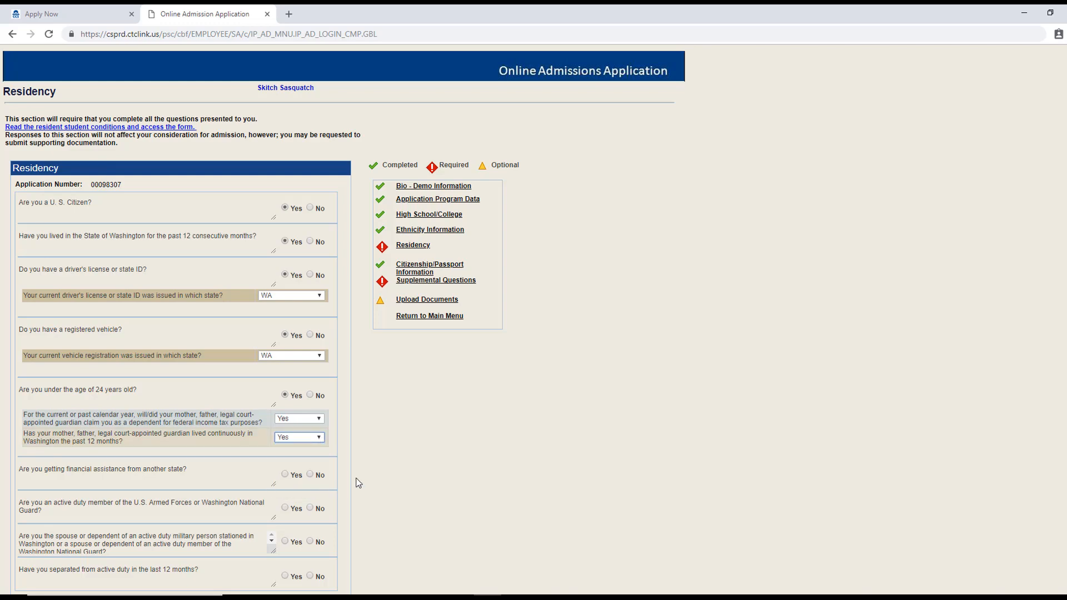
pyautogui.scroll(-2, 359, 483)
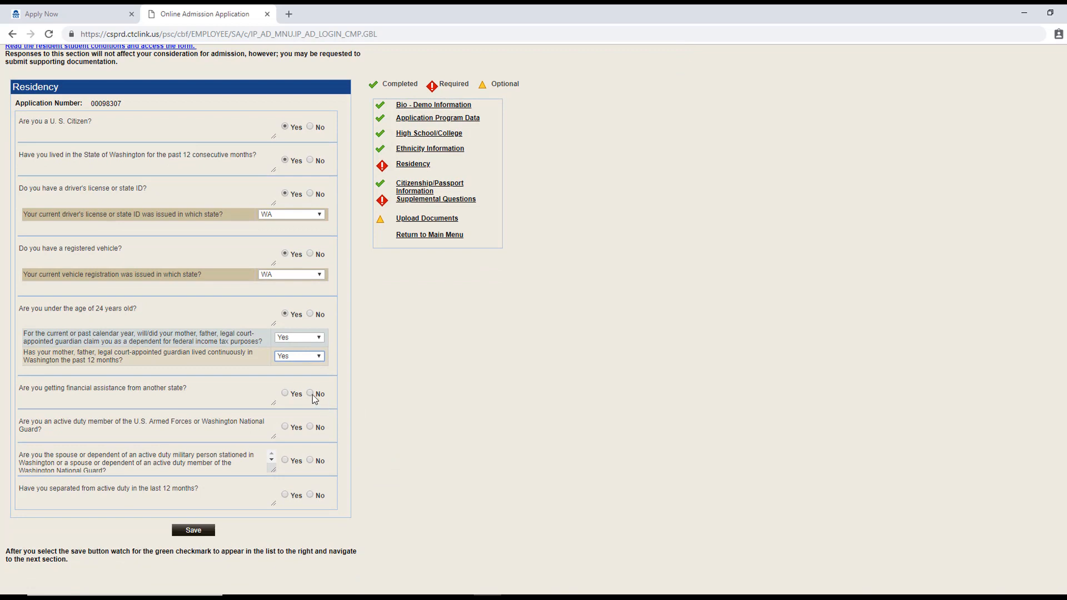
pyautogui.click(310, 394)
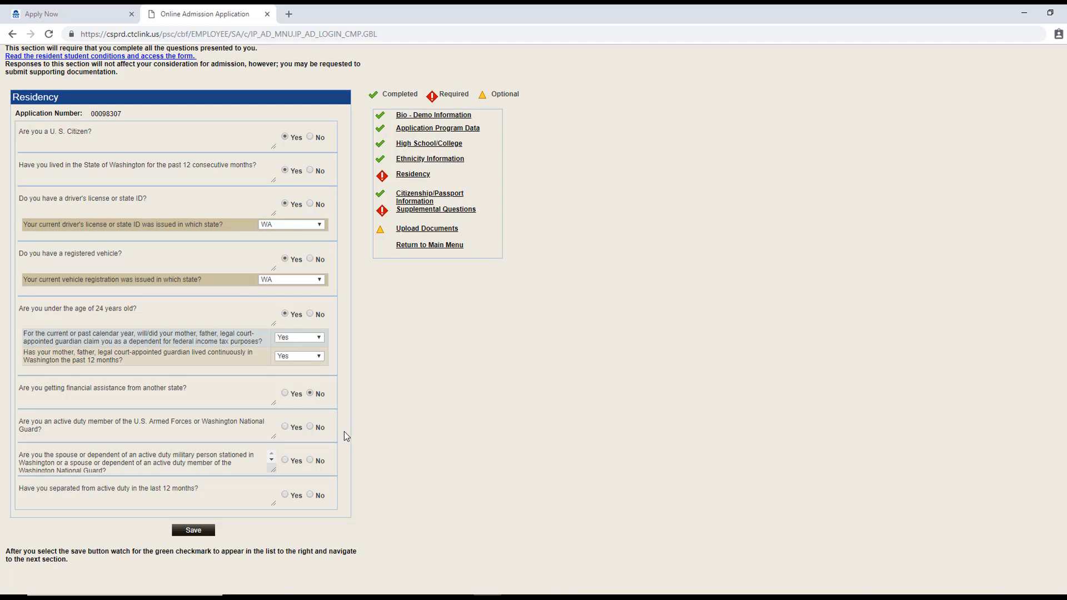
pyautogui.click(310, 427)
pyautogui.click(310, 496)
pyautogui.click(194, 530)
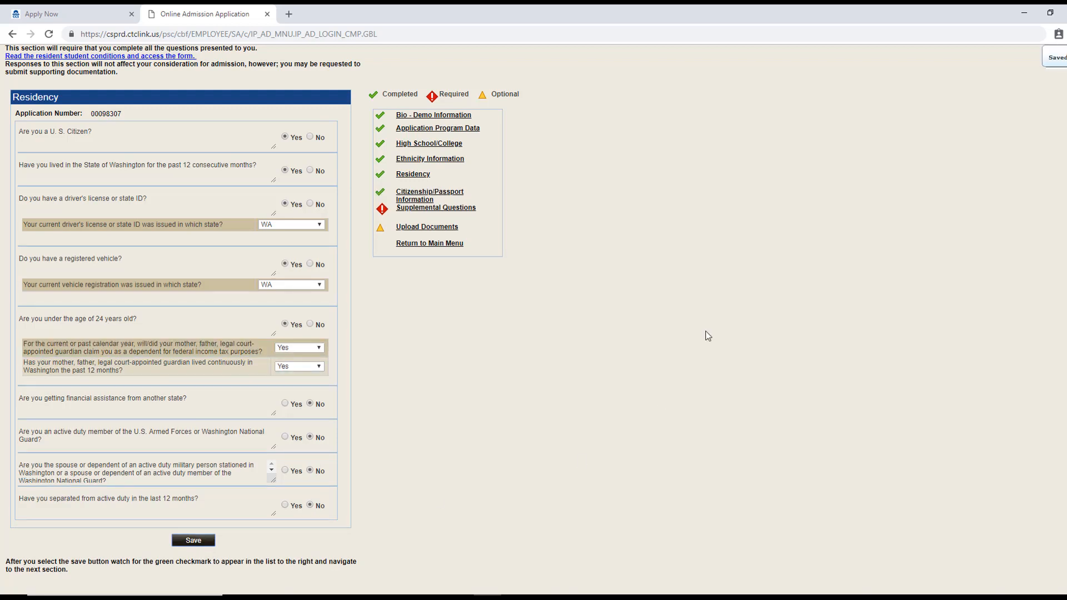
# Step: Answer Yes to main campus, No to foster care, Yes to both parents' education questions
pyautogui.click(445, 209)
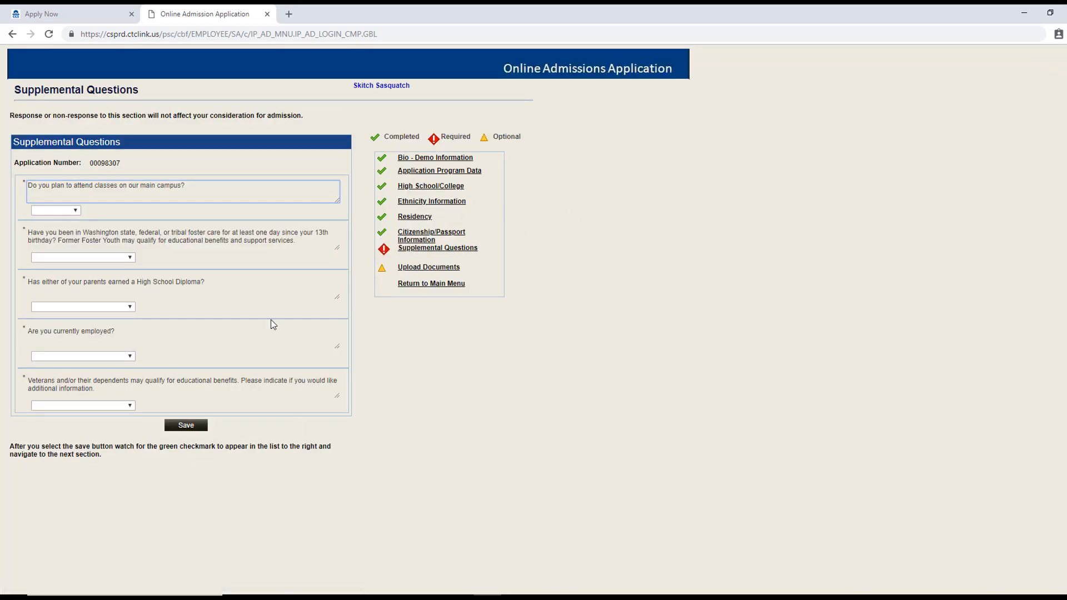
pyautogui.click(77, 210)
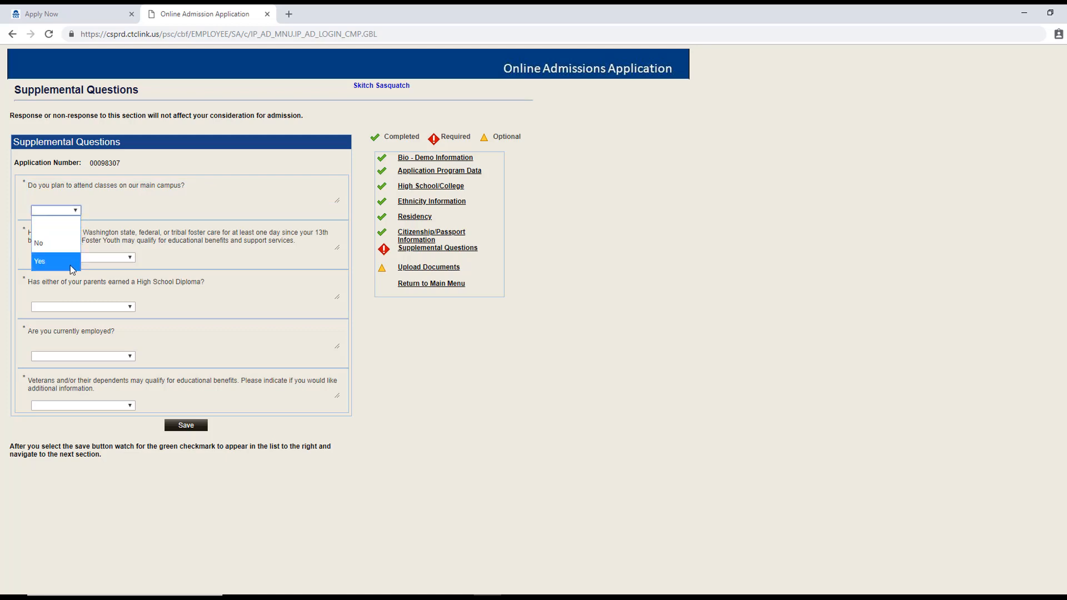
pyautogui.click(70, 263)
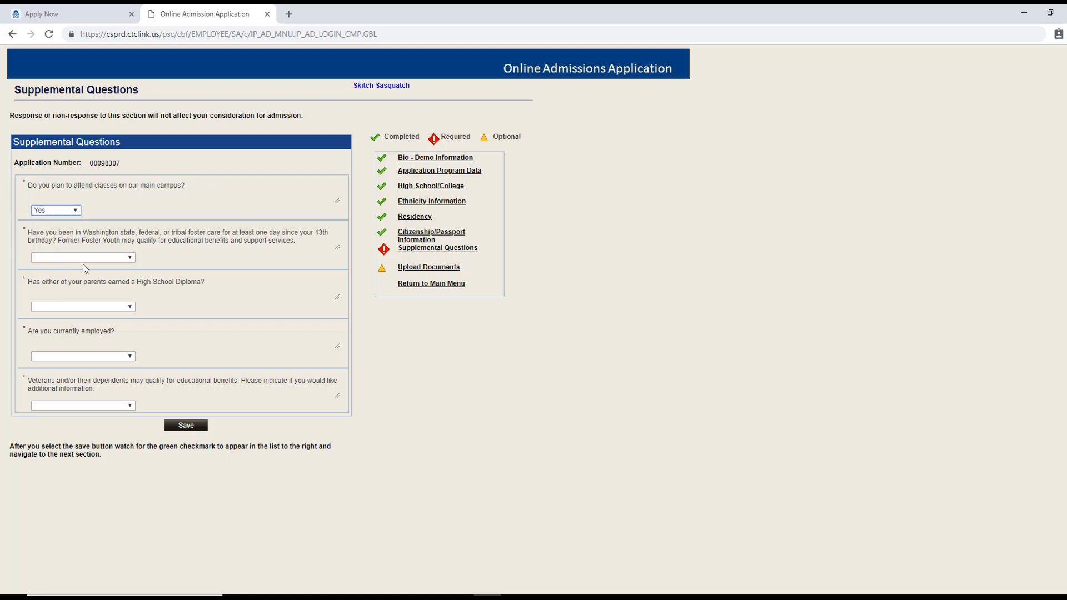
pyautogui.click(132, 259)
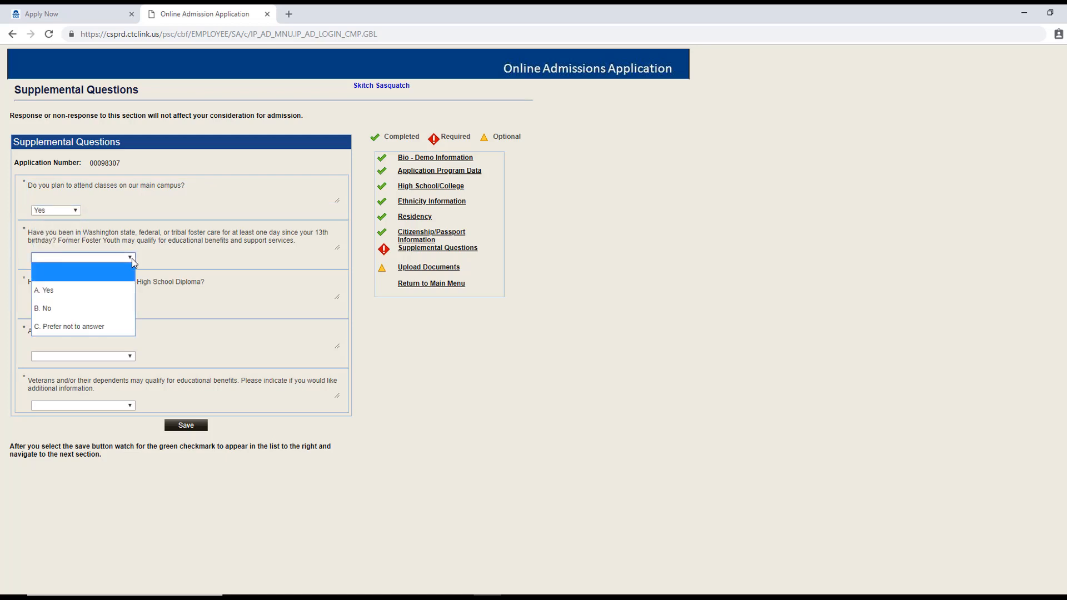
pyautogui.click(105, 304)
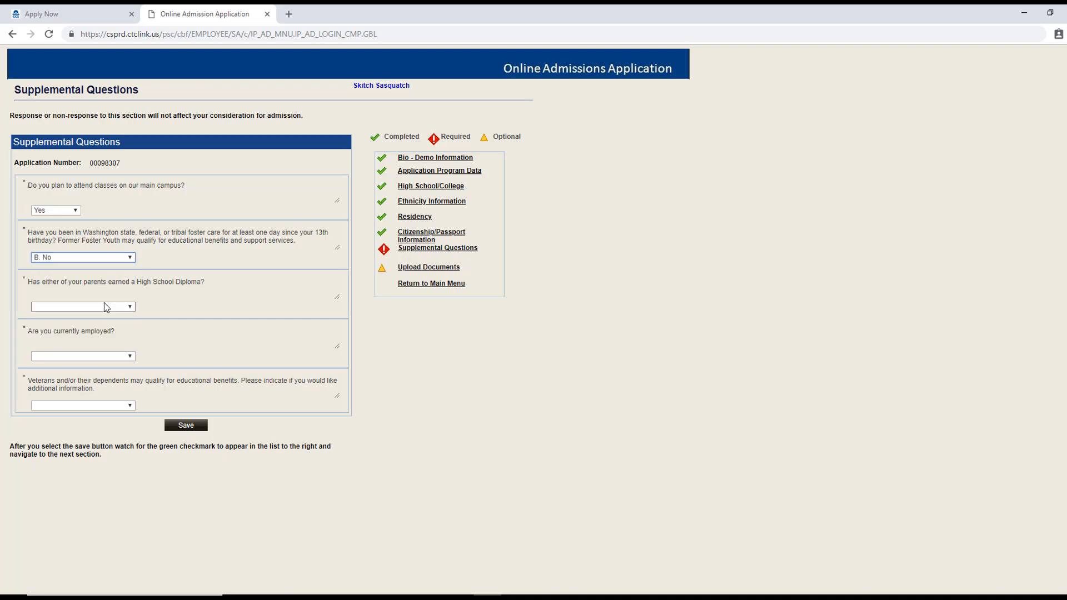
pyautogui.click(132, 309)
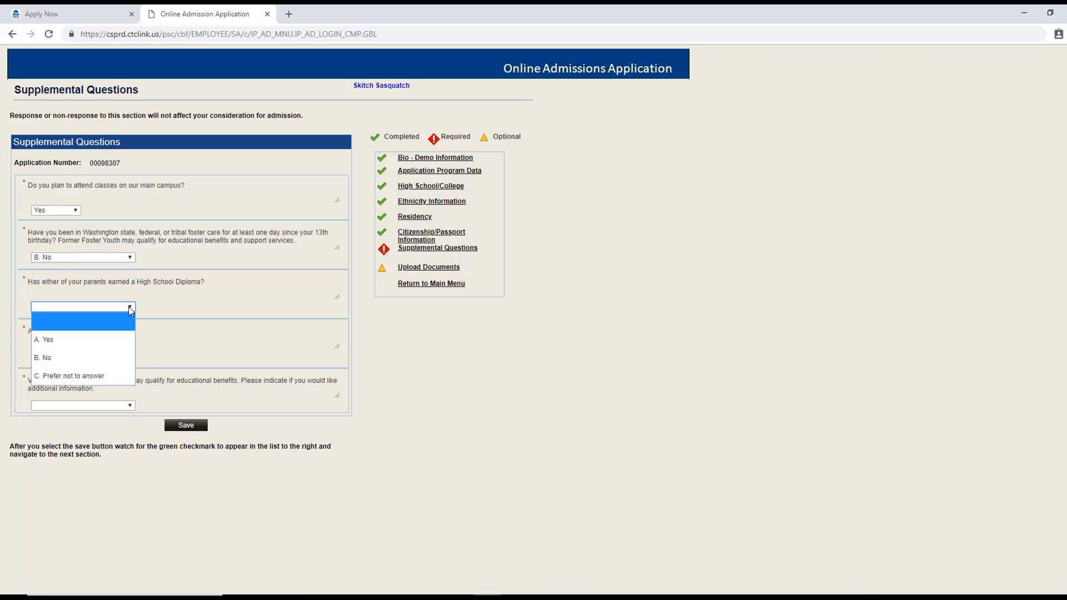
pyautogui.click(121, 337)
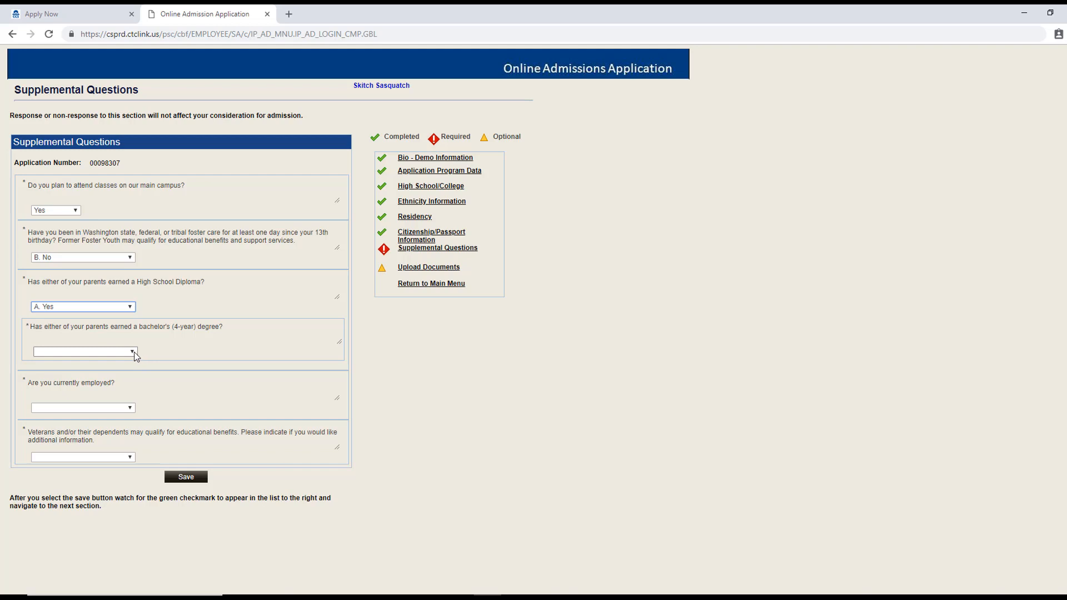
pyautogui.click(135, 351)
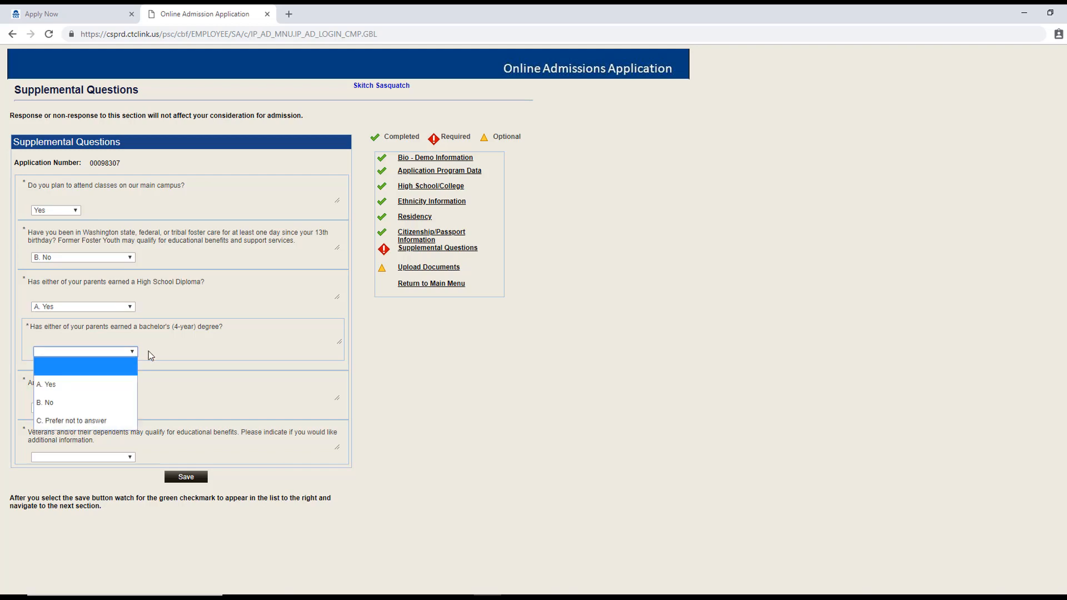
pyautogui.click(72, 390)
# Step: Answer No to employed, Yes to seeking work, decline veterans info, save, and return to main menu
pyautogui.click(131, 408)
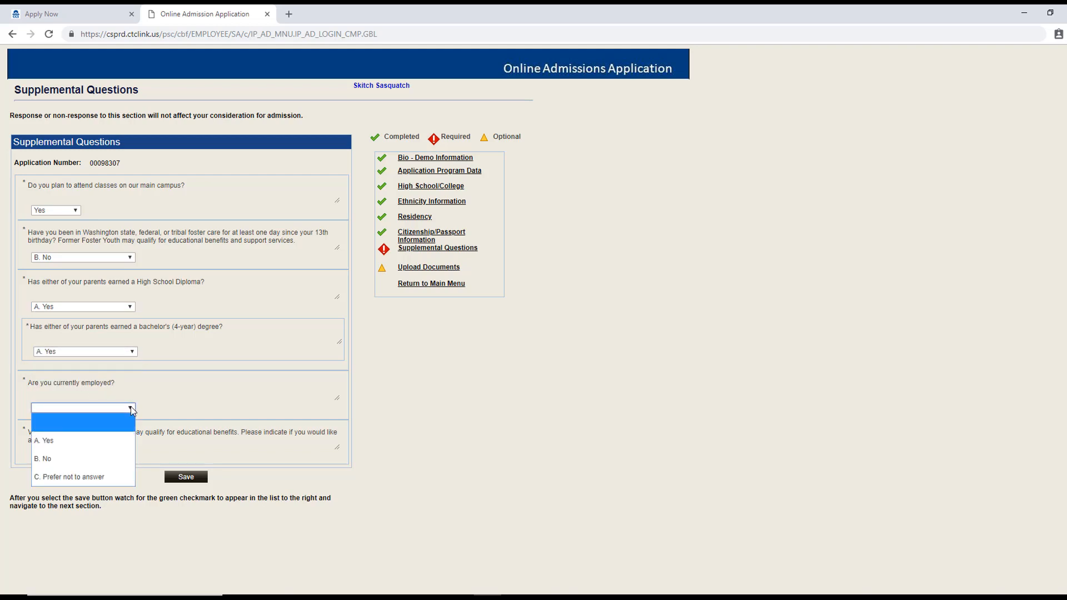
pyautogui.click(96, 459)
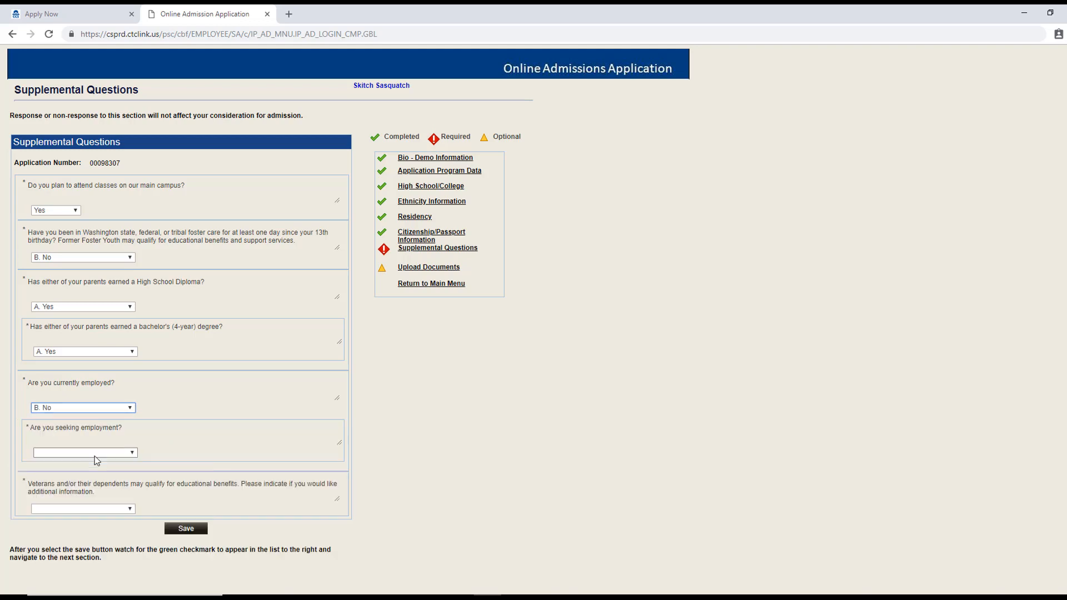
pyautogui.click(132, 453)
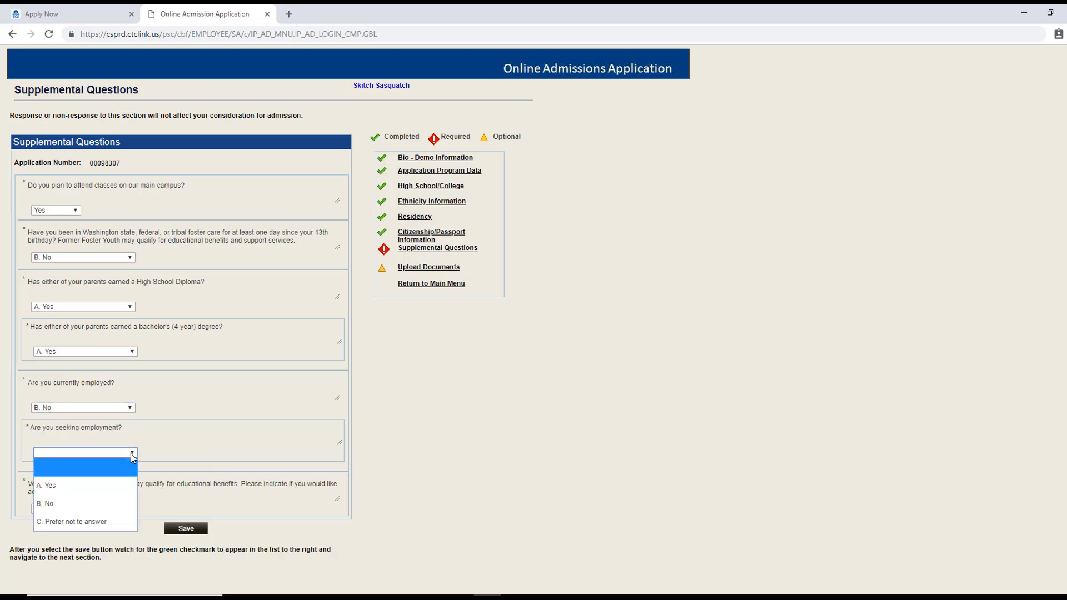
pyautogui.click(111, 485)
pyautogui.click(128, 509)
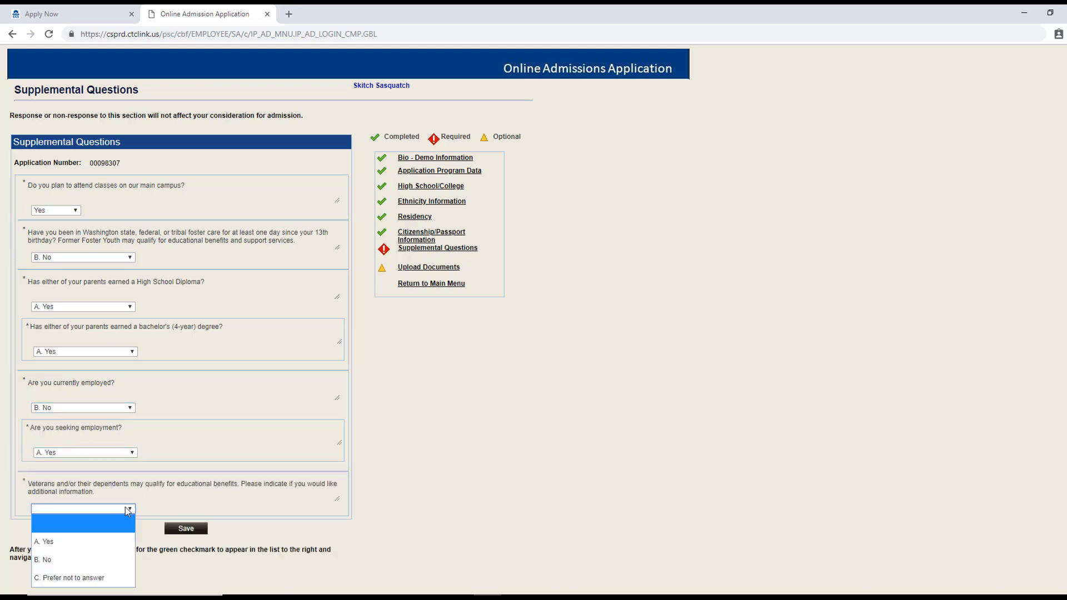
pyautogui.click(104, 559)
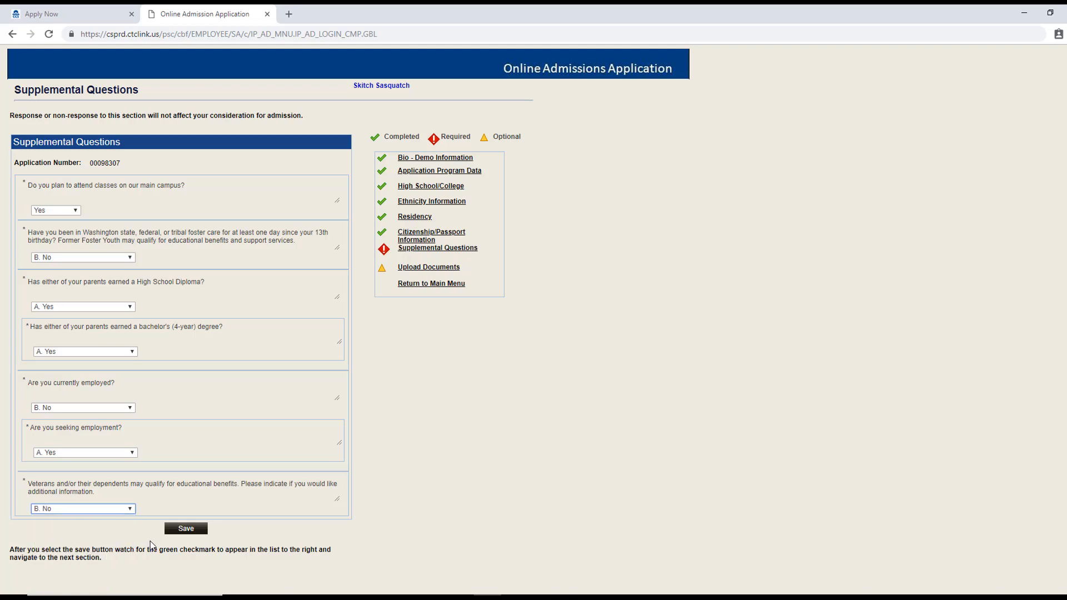
pyautogui.click(189, 529)
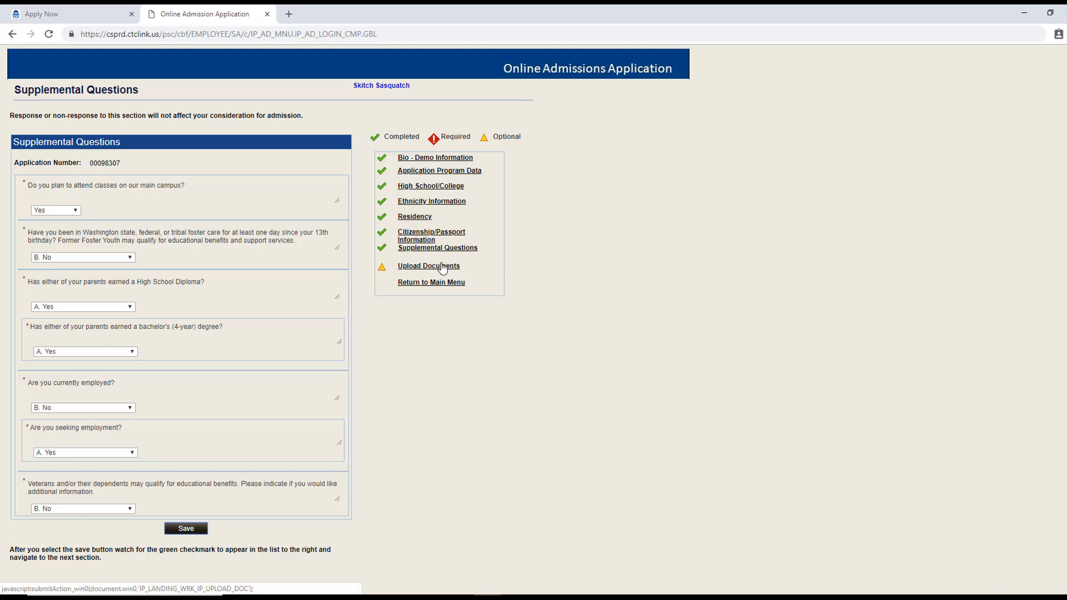
pyautogui.click(420, 283)
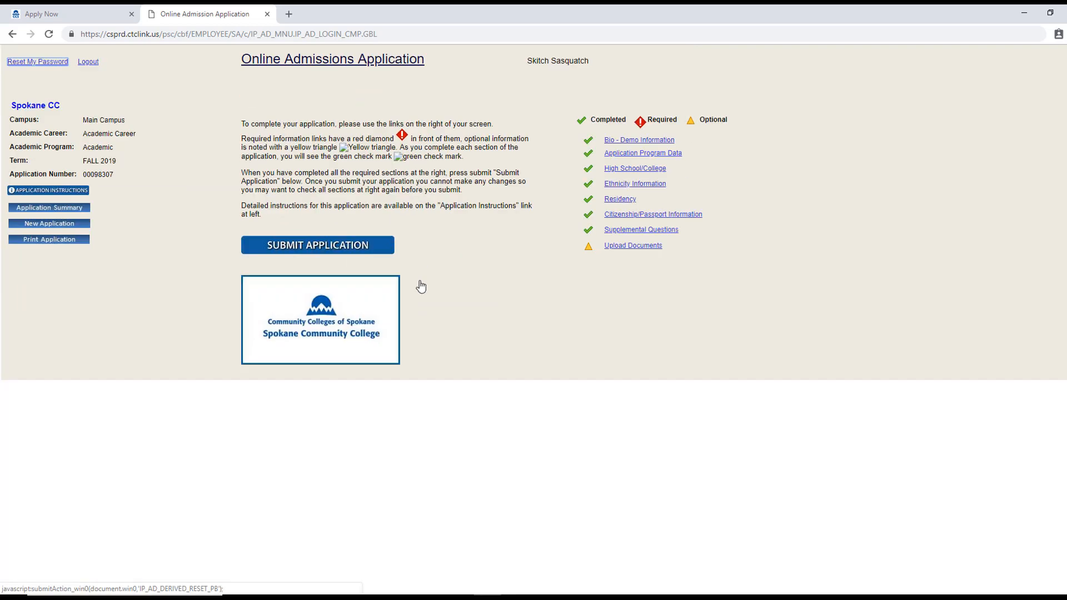
# Step: Tick 'Yes, I accept' on the Certification Statement and submit the application
pyautogui.click(319, 249)
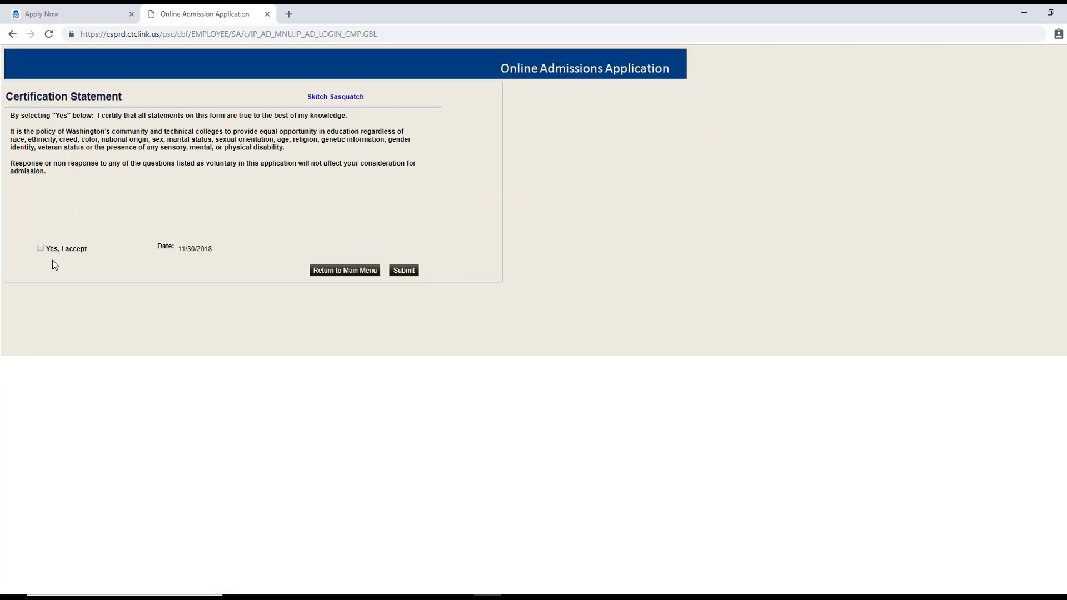
pyautogui.click(41, 248)
pyautogui.click(410, 274)
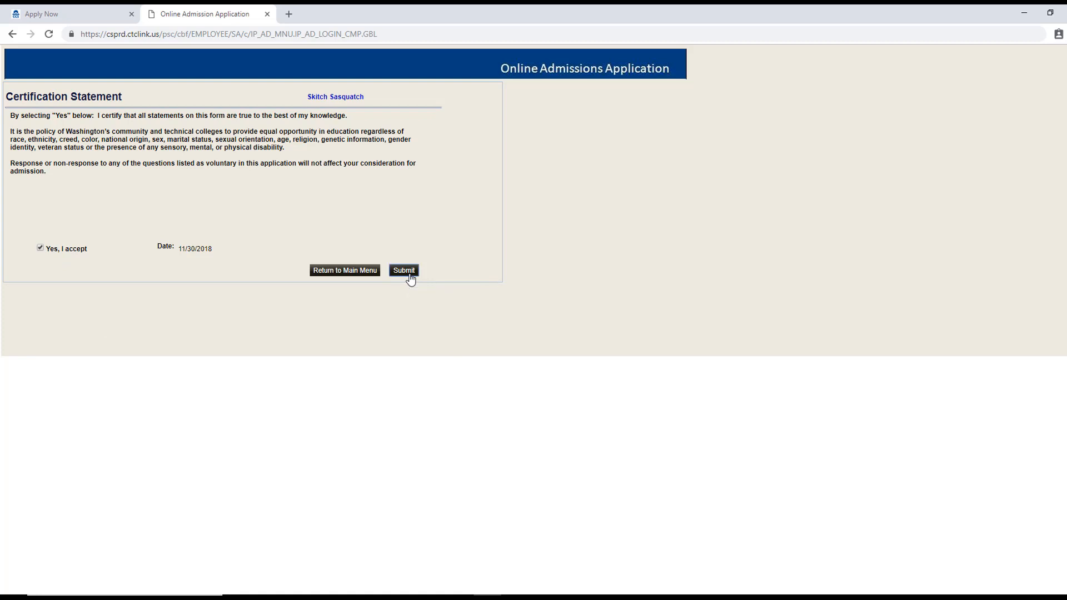